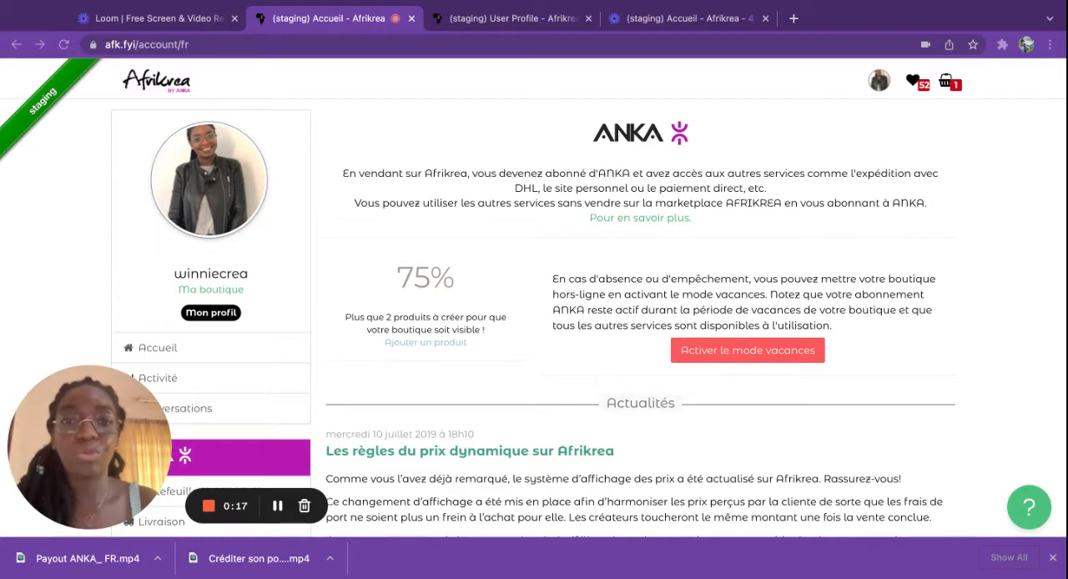
Step: Start adding a new product to the shop from the account home page
scroll(602, 370, down, 2)
scroll(602, 334, down, 2)
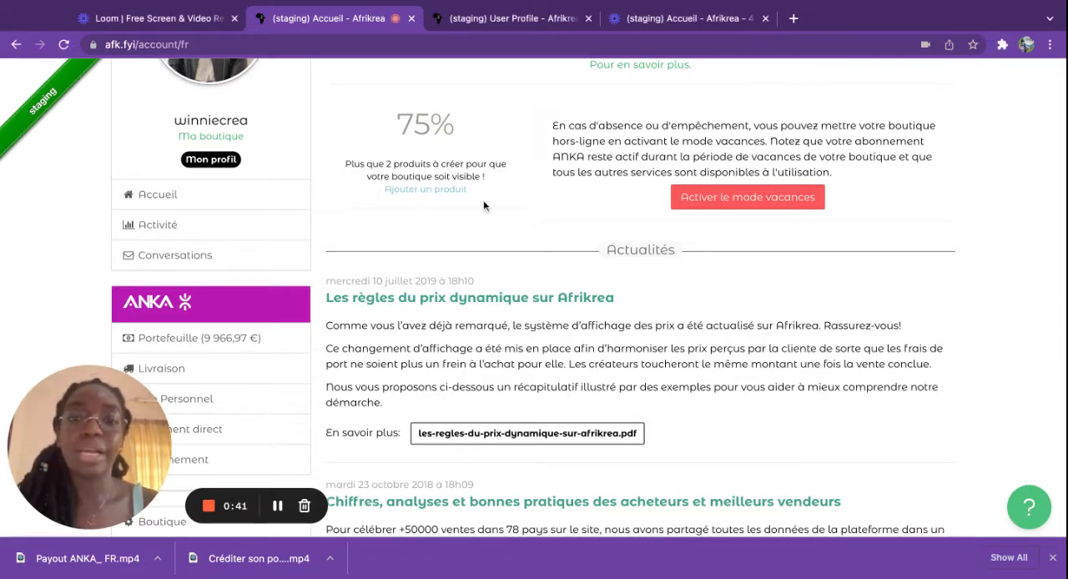
scroll(483, 200, down, 3)
scroll(534, 300, down, 6)
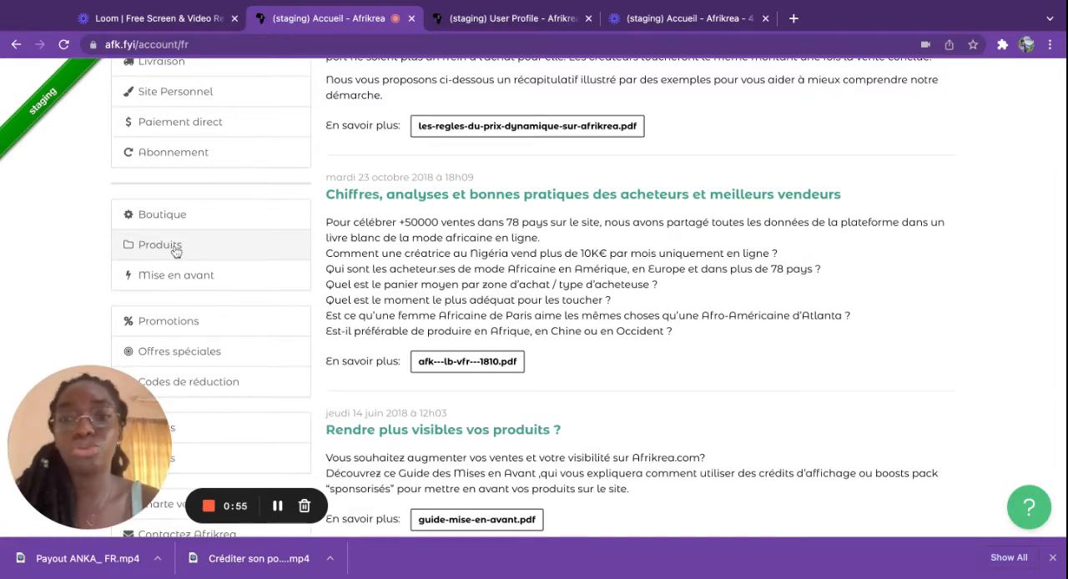
scroll(590, 280, up, 5)
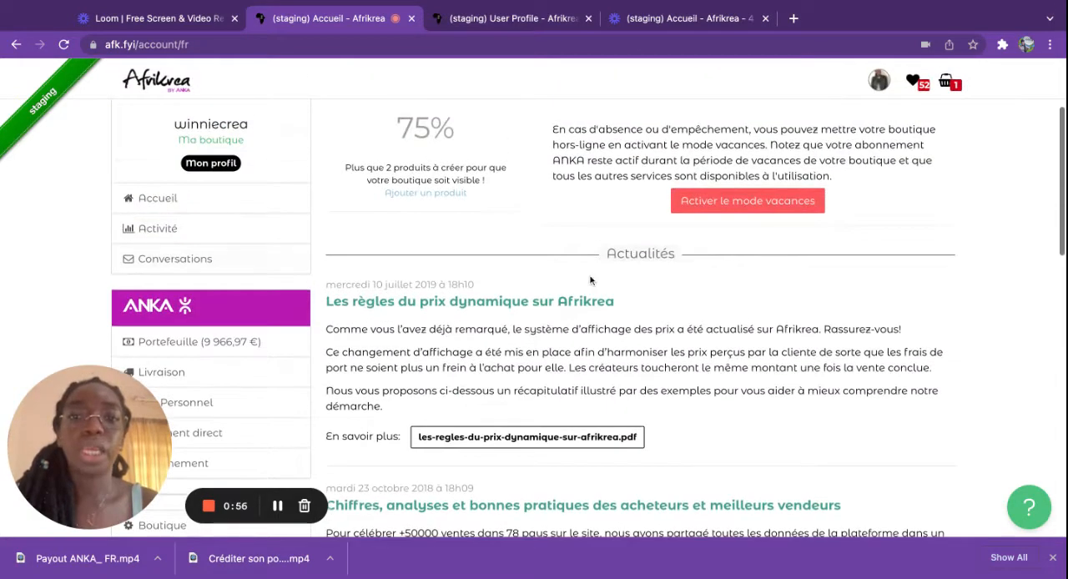
click(429, 196)
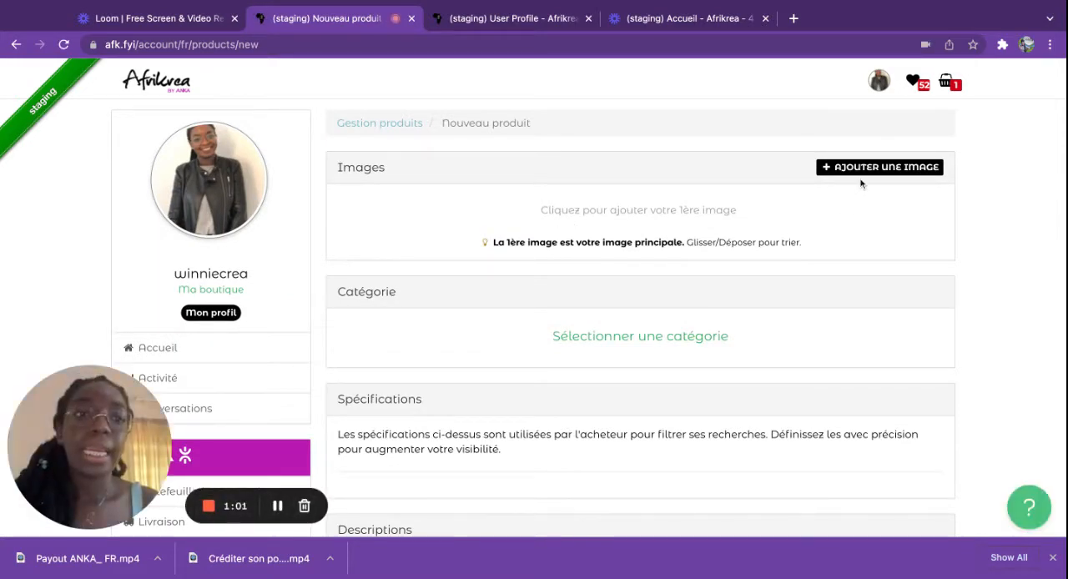
Step: Upload the long dress photo as the new product's first image
scroll(487, 278, down, 2)
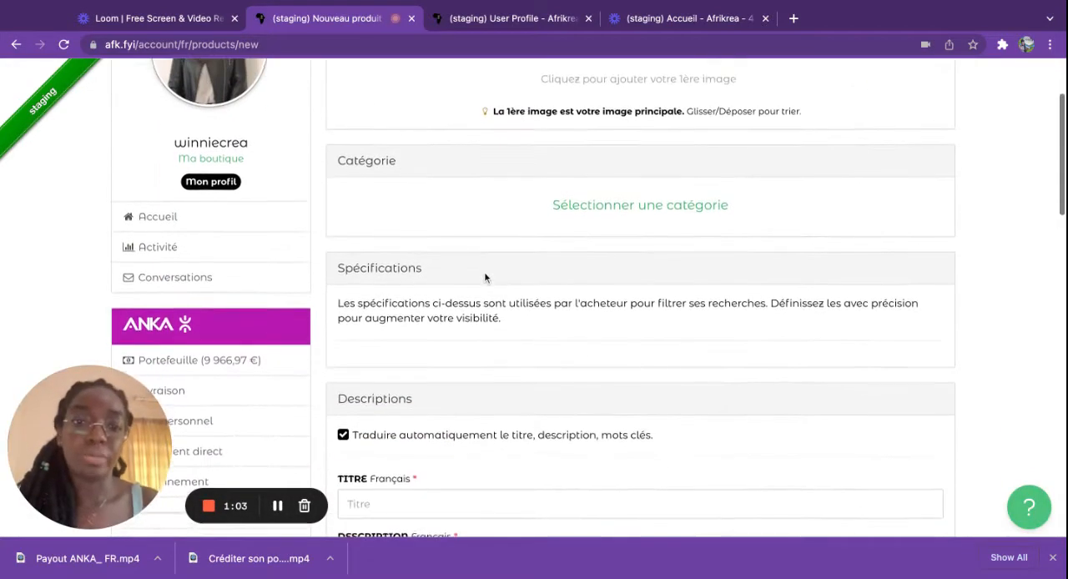
scroll(487, 279, up, 2)
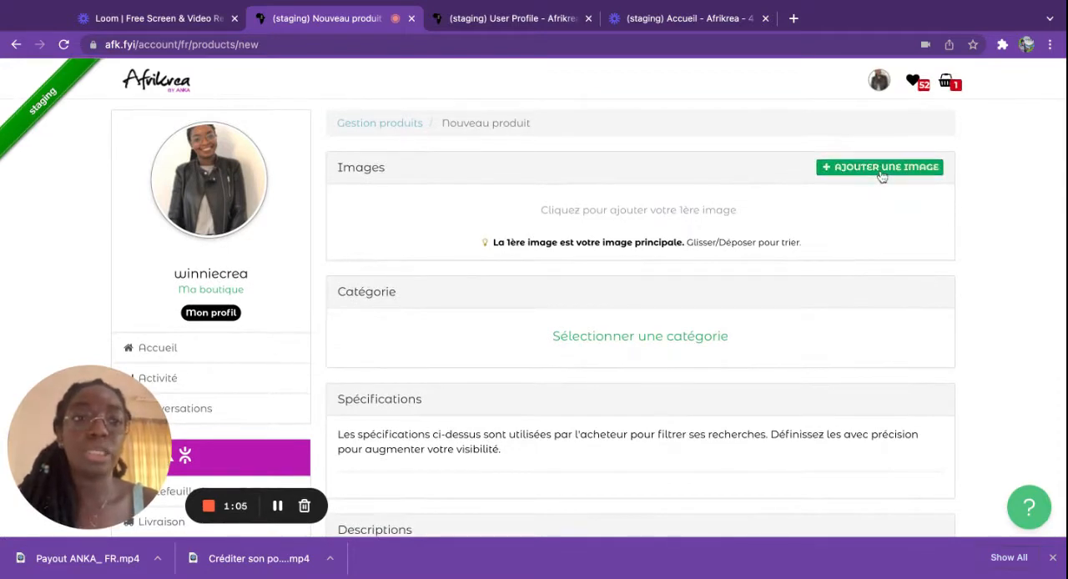
click(882, 173)
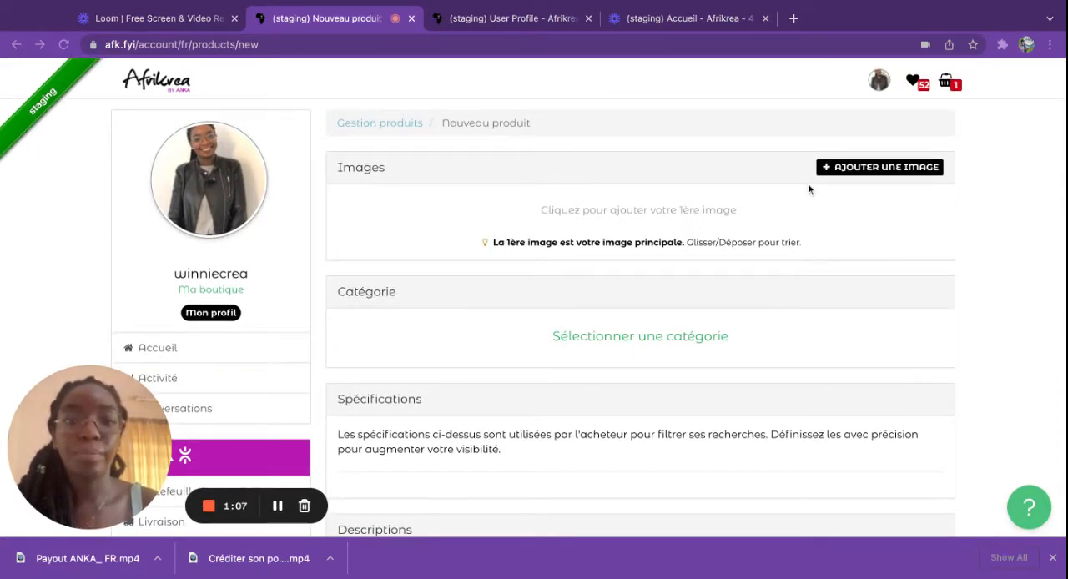
click(832, 457)
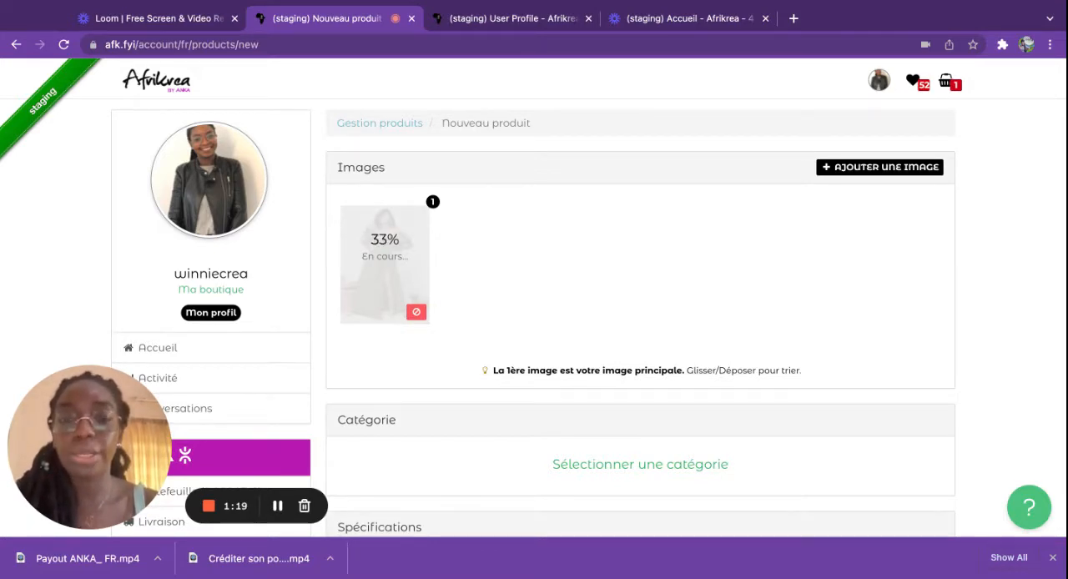
Step: Set the product category to Robes longues under Vêtements Femme
scroll(640, 317, down, 1)
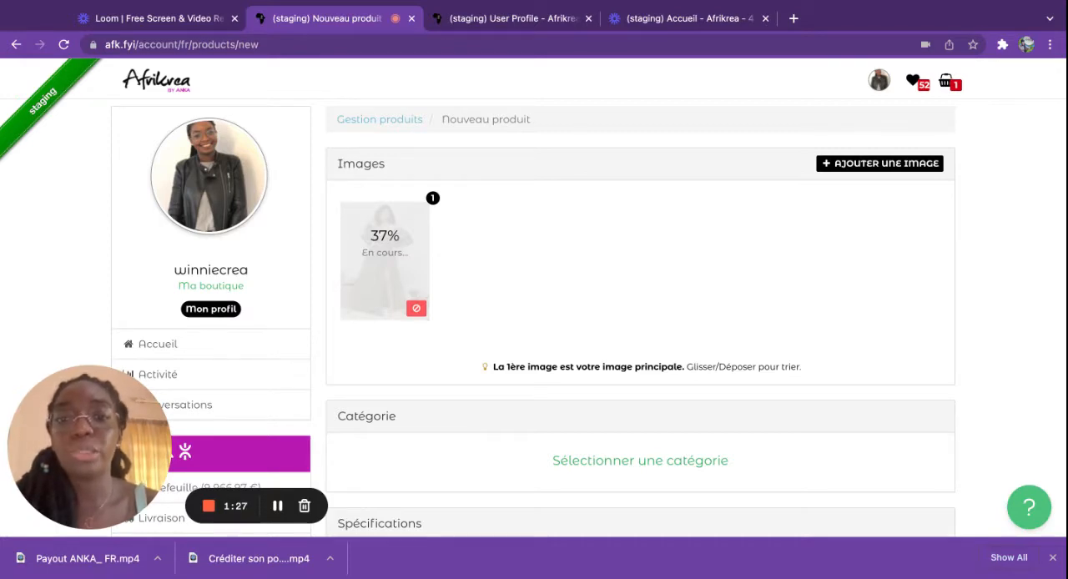
scroll(632, 501, down, 1)
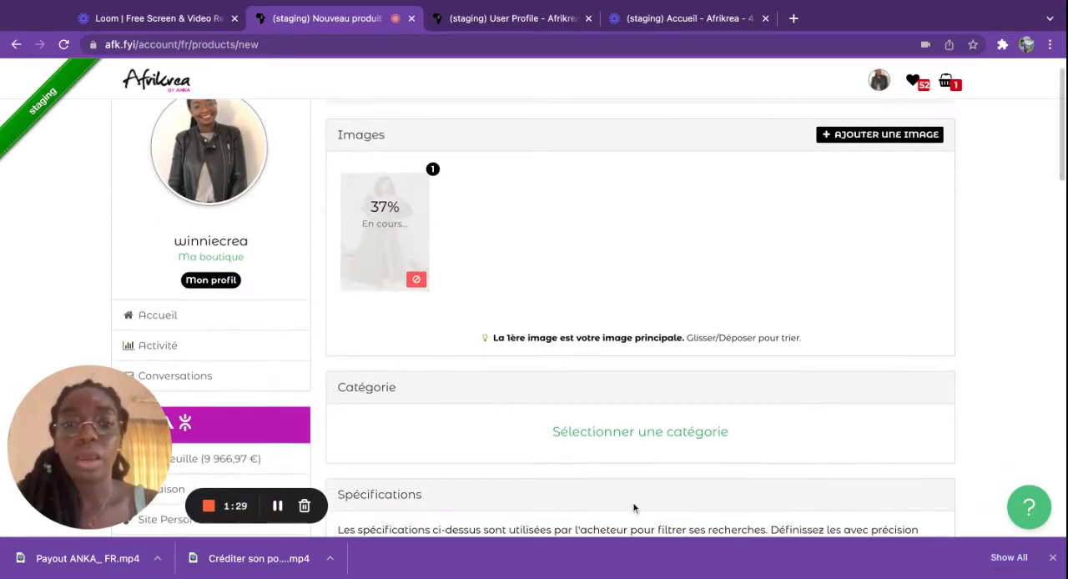
scroll(608, 454, down, 3)
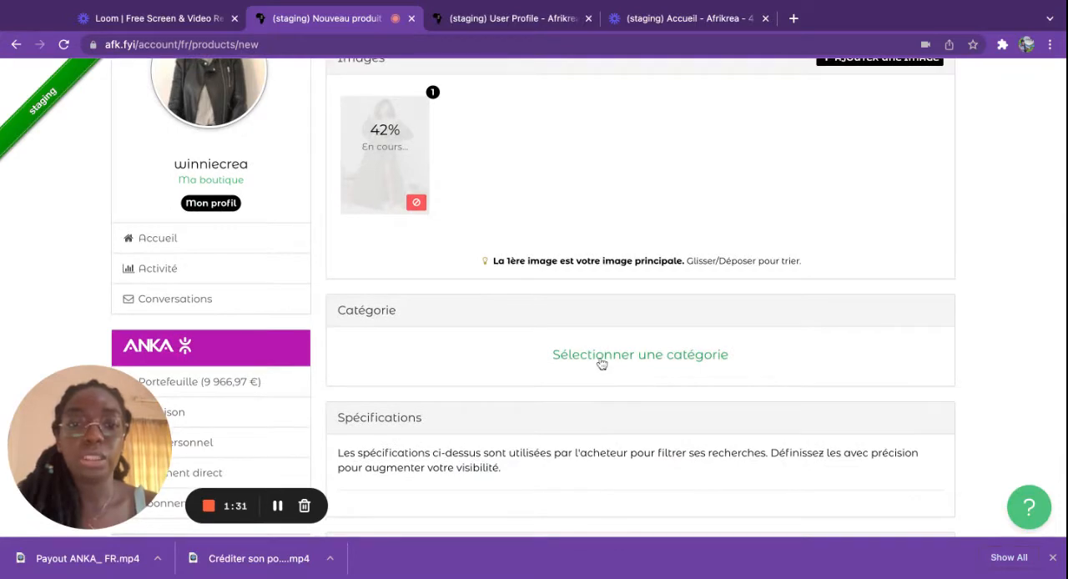
click(601, 361)
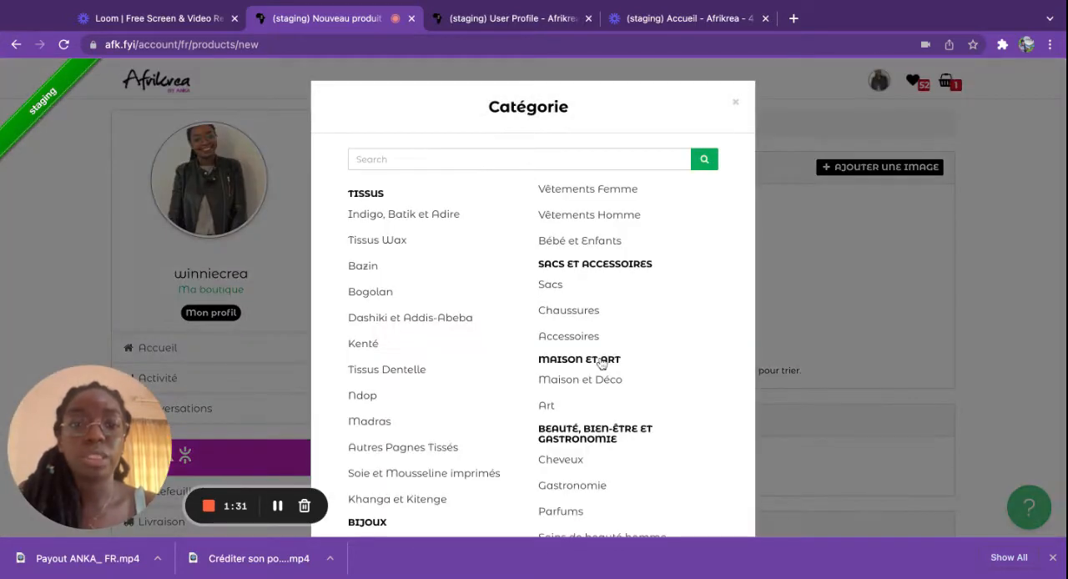
click(586, 191)
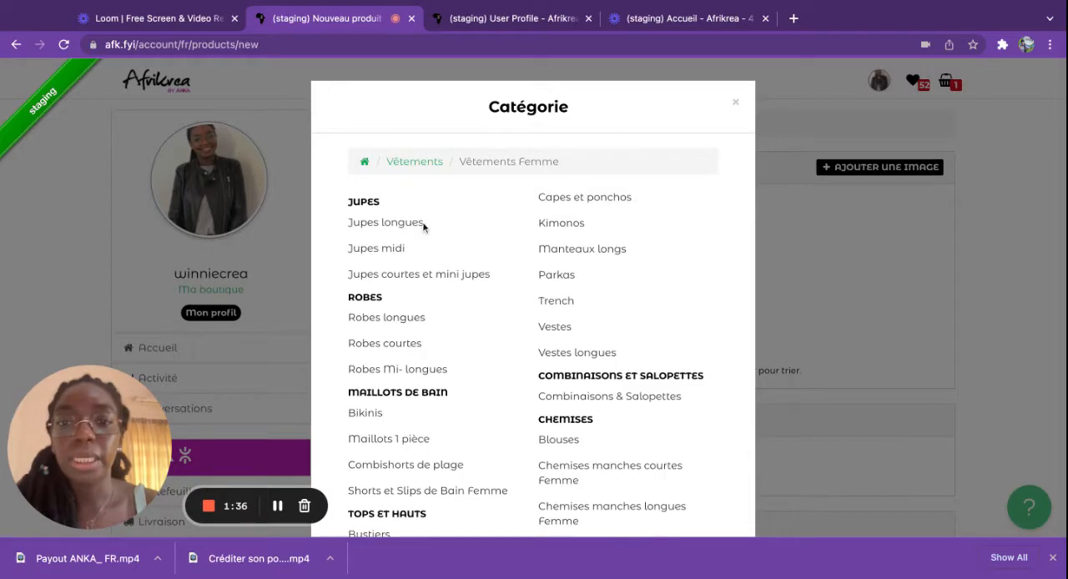
click(367, 318)
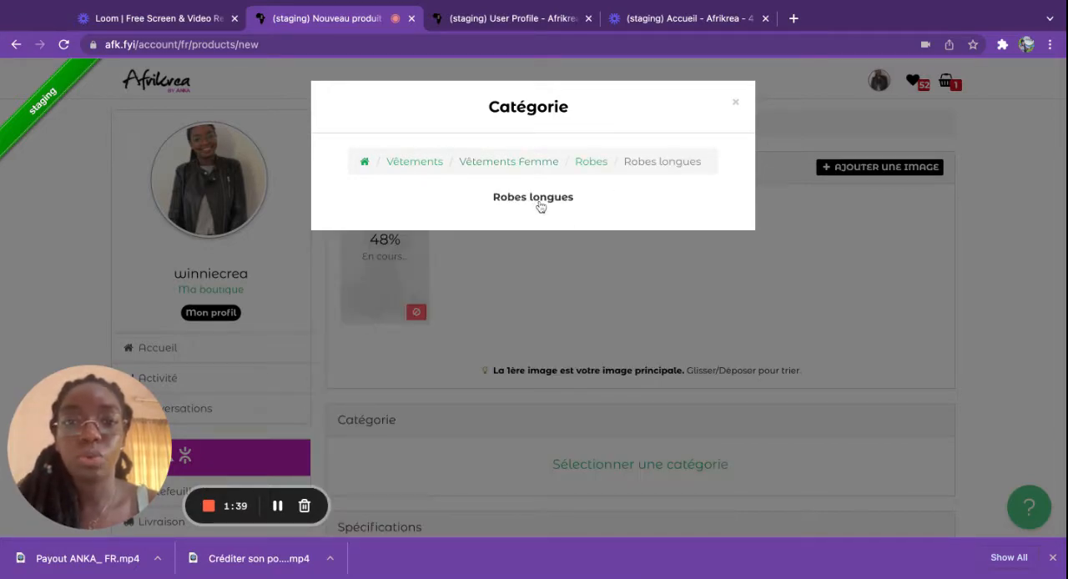
click(538, 203)
Step: Set the Coupe specification of the product to Robes Maxi
scroll(537, 207, down, 3)
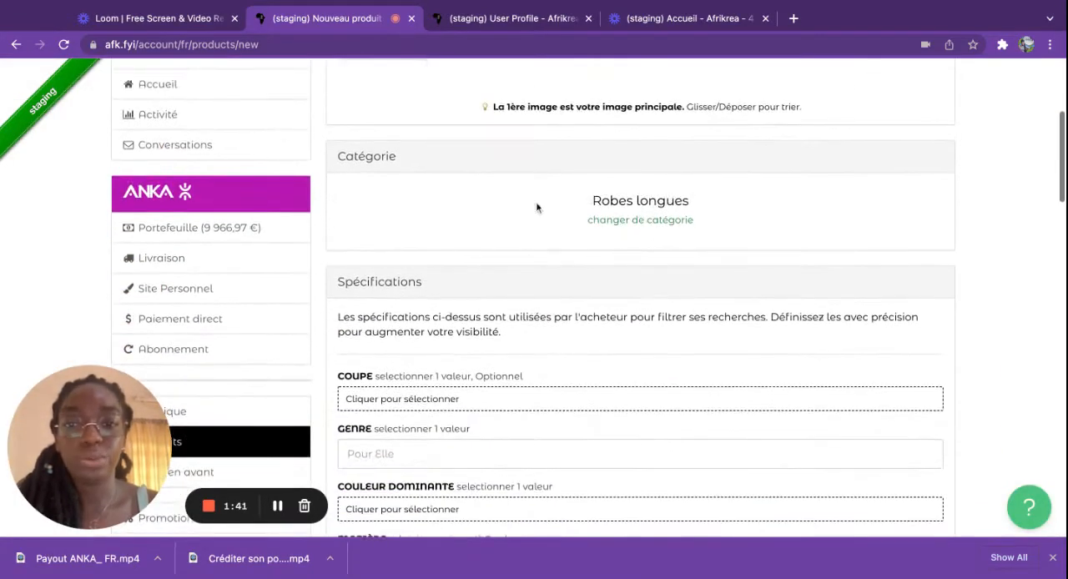
scroll(550, 313, down, 3)
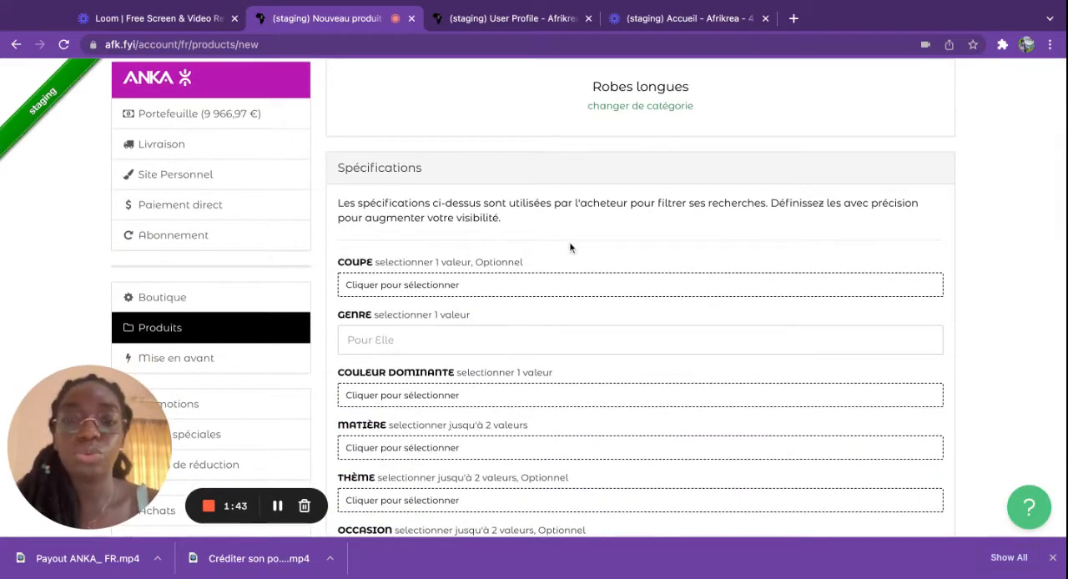
click(412, 290)
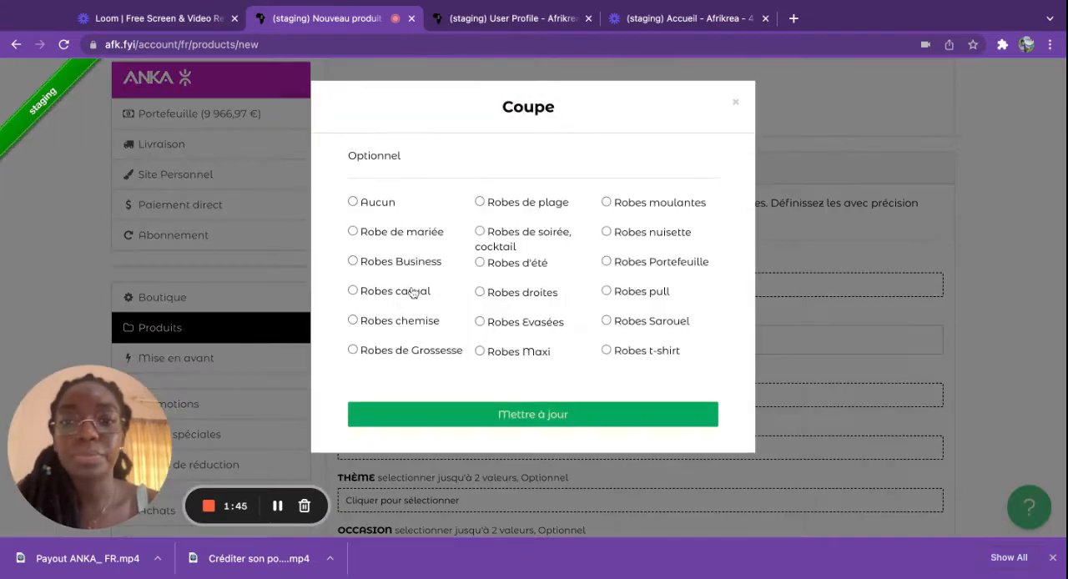
click(481, 352)
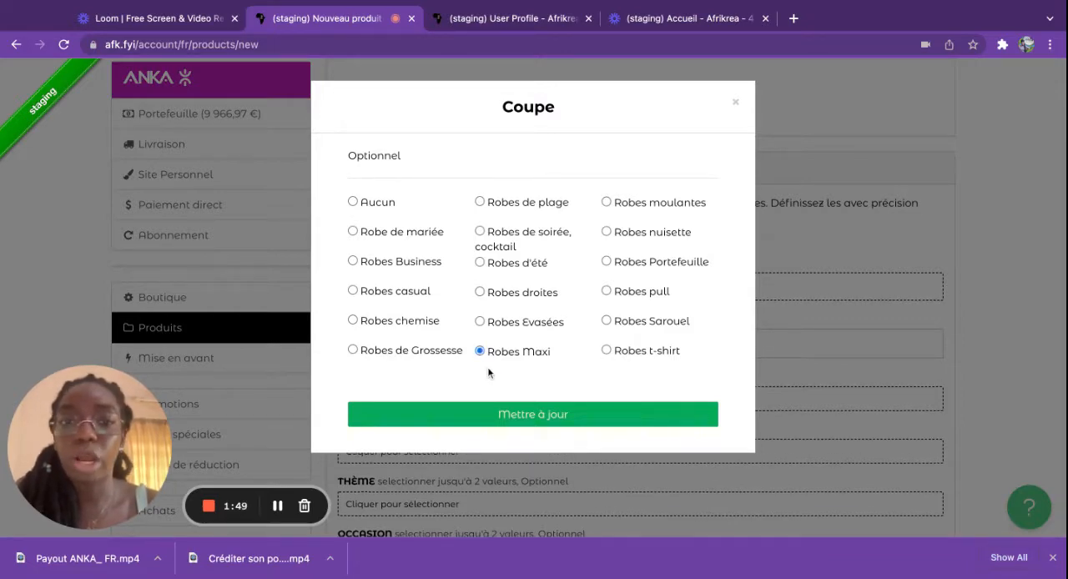
click(532, 415)
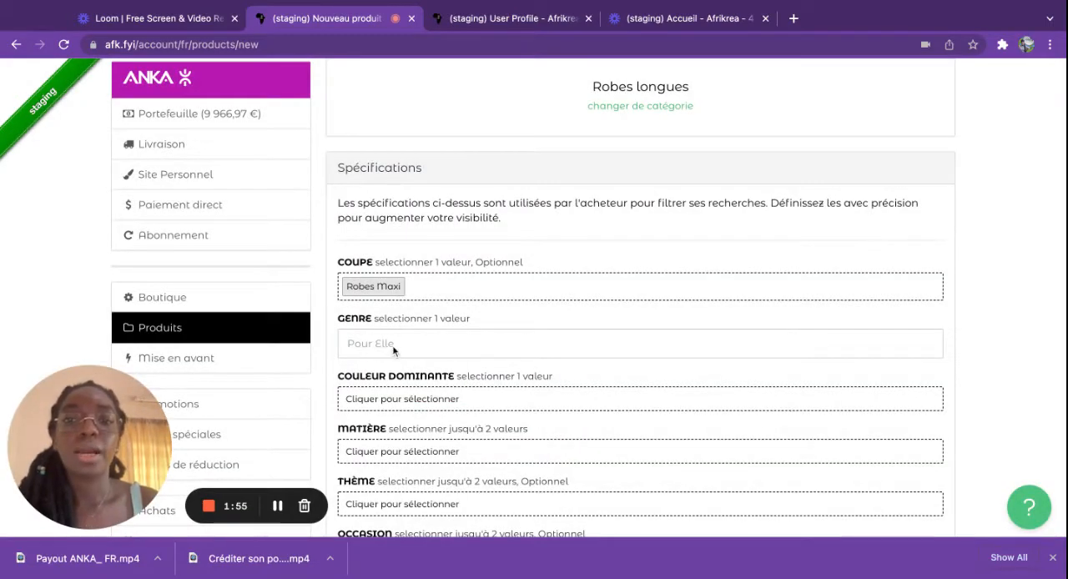
Step: Set the product's Couleur dominante specification to Vert
scroll(382, 350, down, 1)
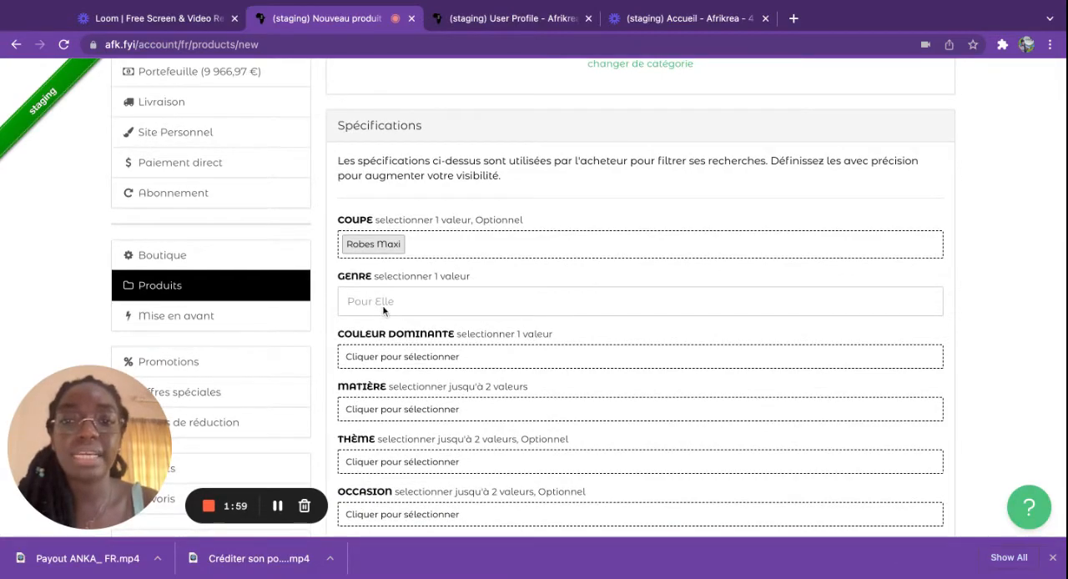
scroll(385, 305, down, 3)
click(385, 254)
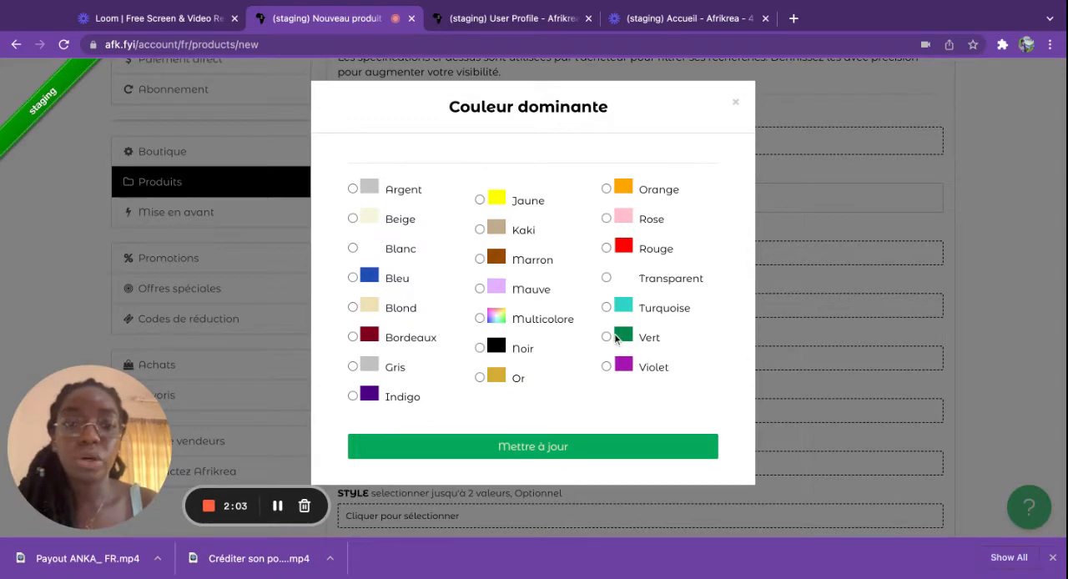
click(614, 337)
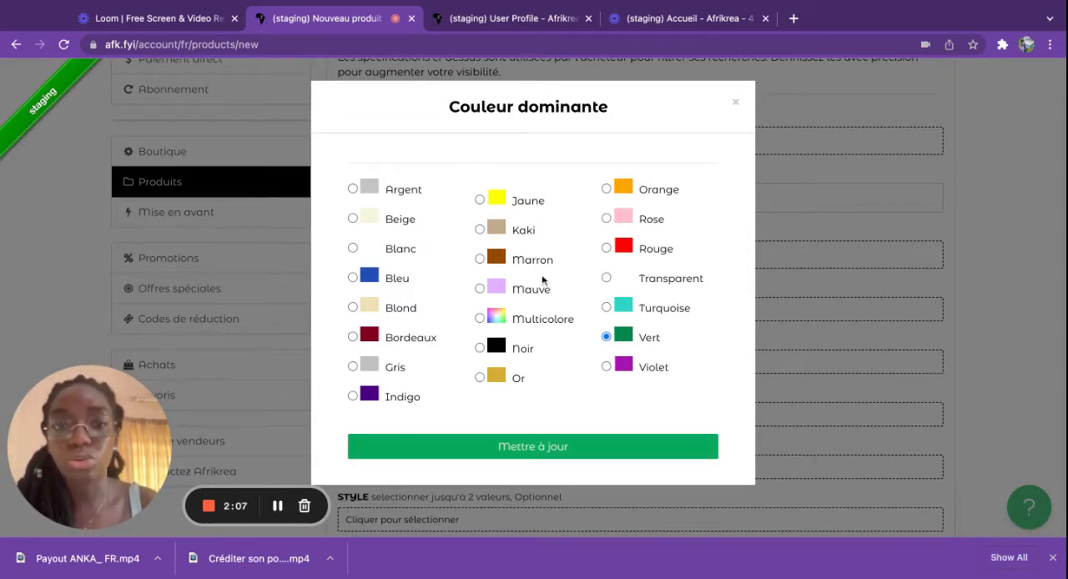
click(541, 448)
Step: Set the product's Matière specification to Wax
scroll(541, 448, down, 3)
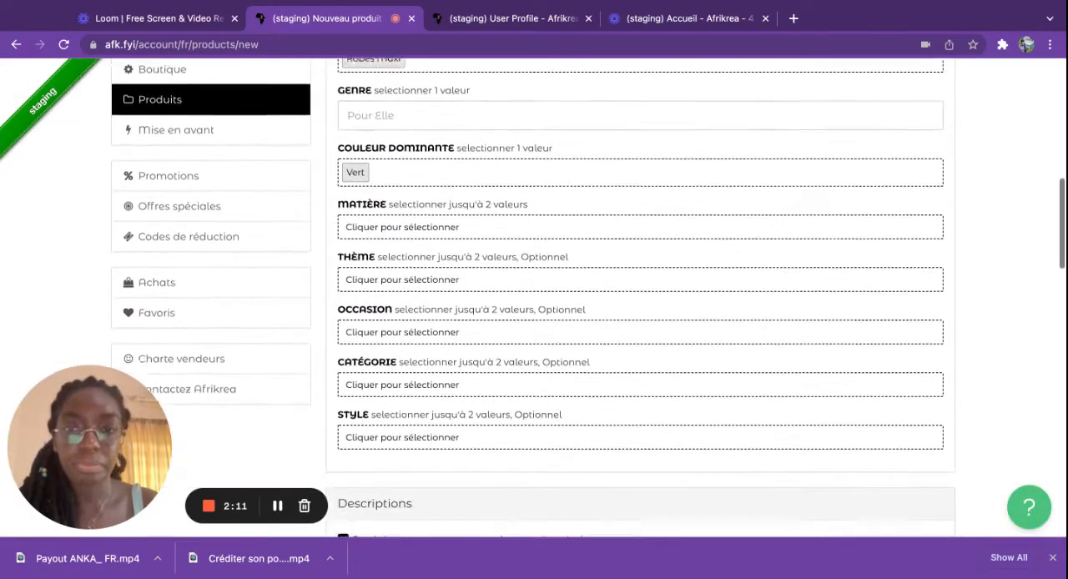
scroll(384, 229, up, 1)
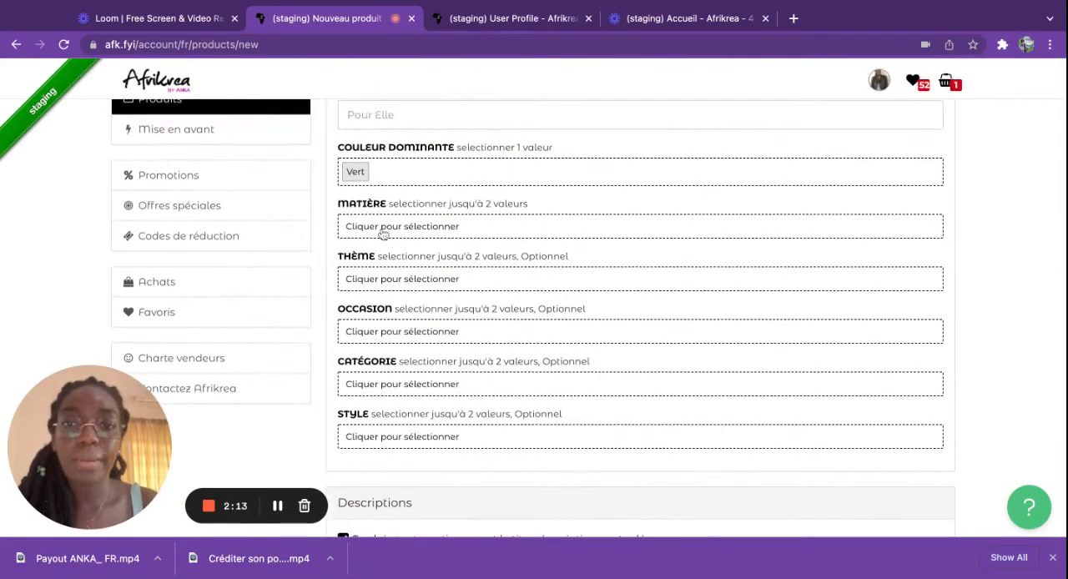
click(389, 233)
click(389, 233)
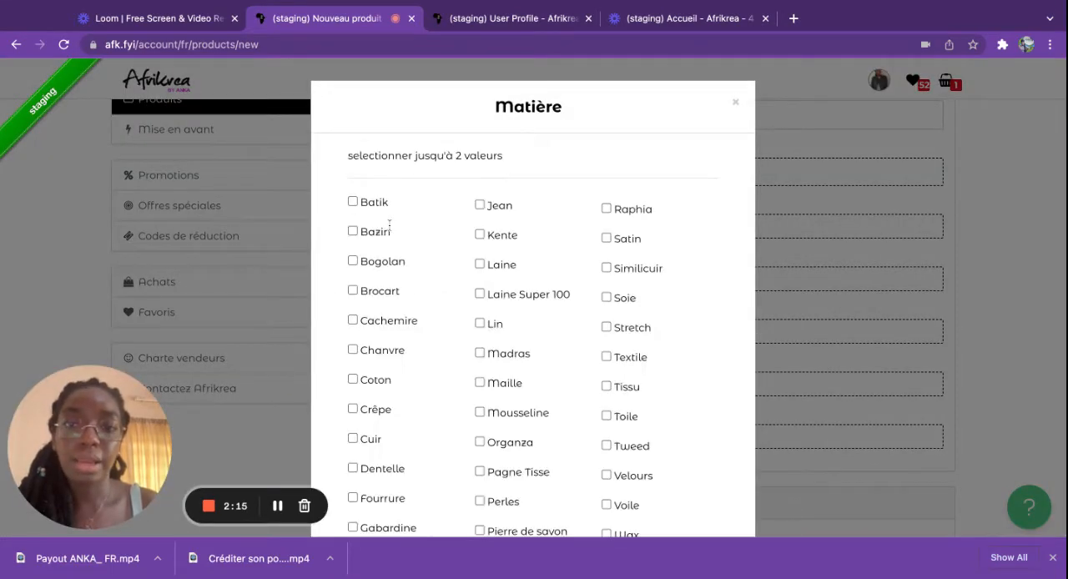
scroll(394, 214, down, 1)
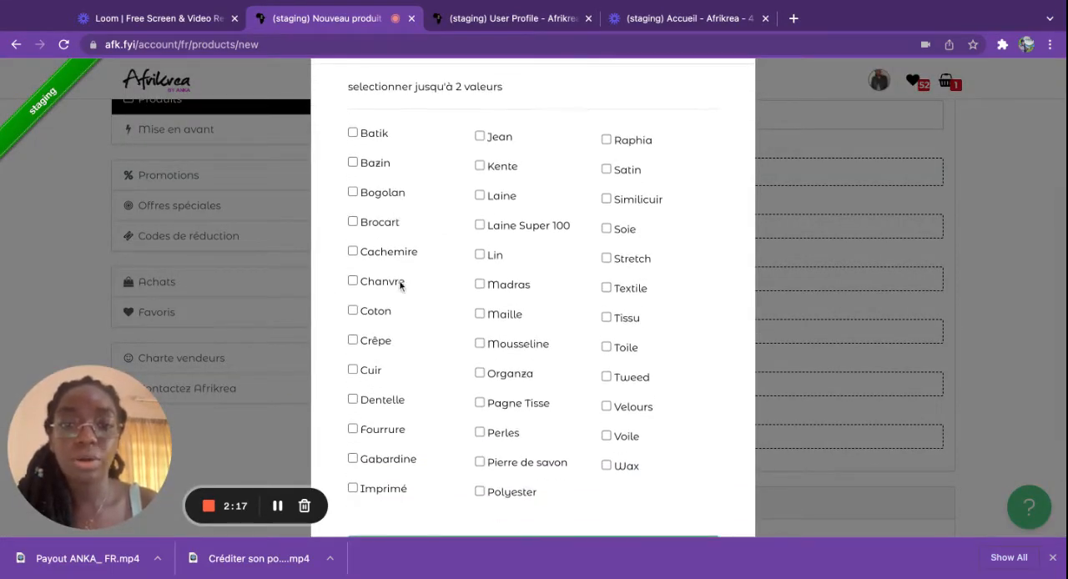
click(603, 464)
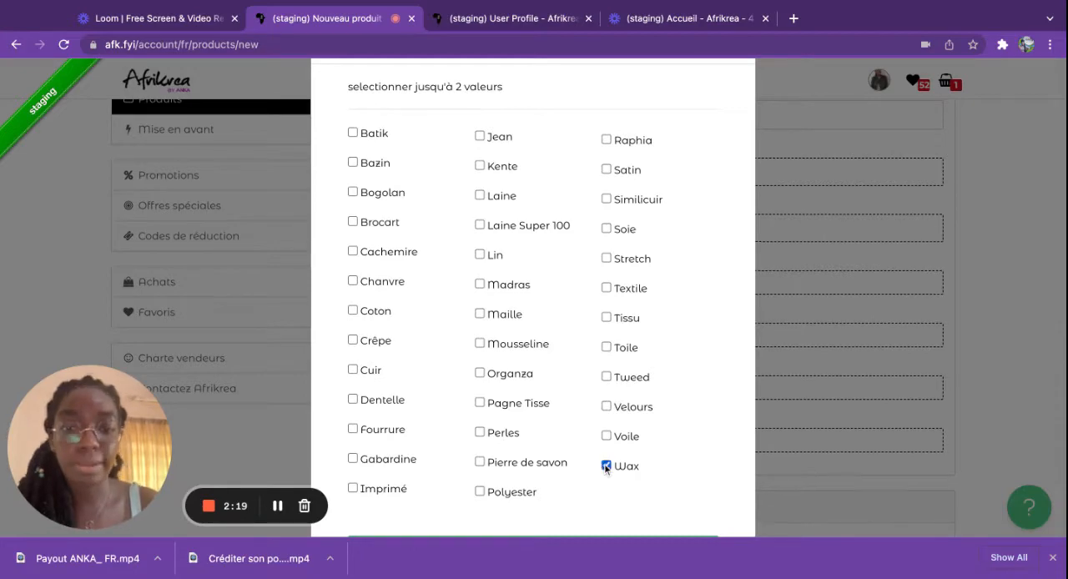
scroll(551, 507, down, 1)
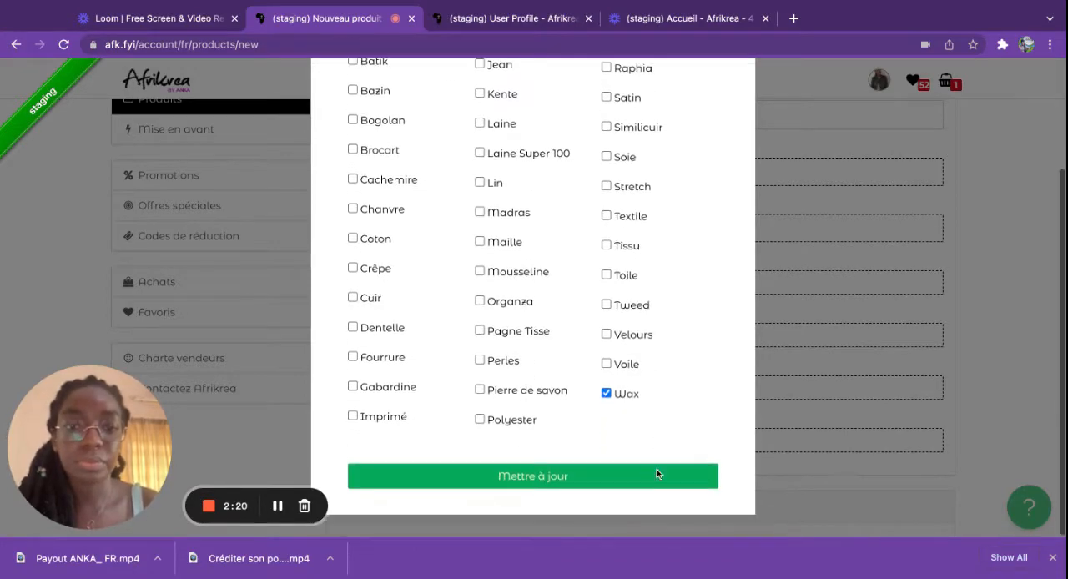
click(555, 482)
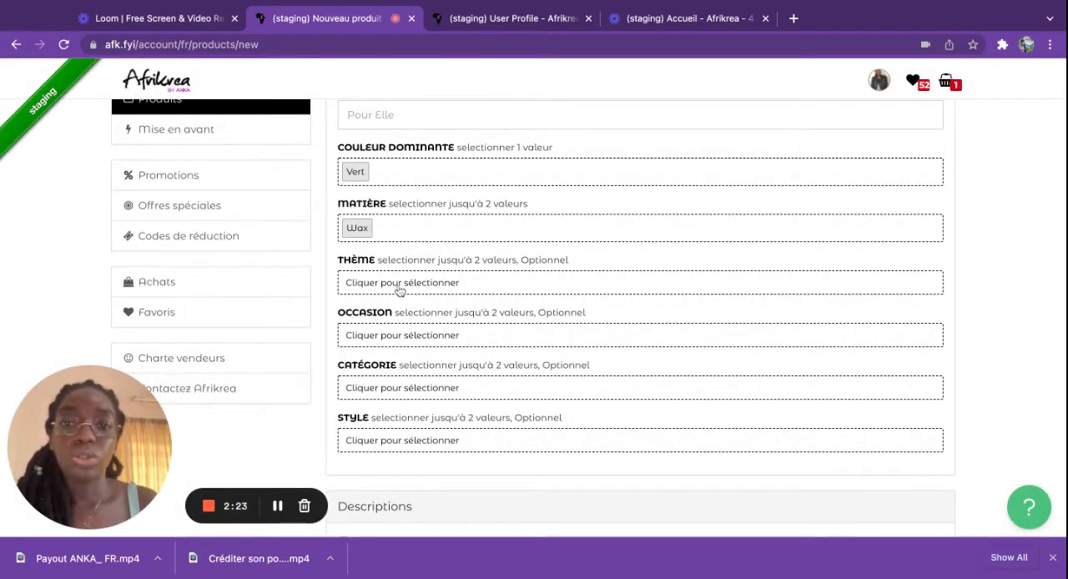
Step: Set the product's Thème specification to both Wax and Mix Imprimé
click(398, 286)
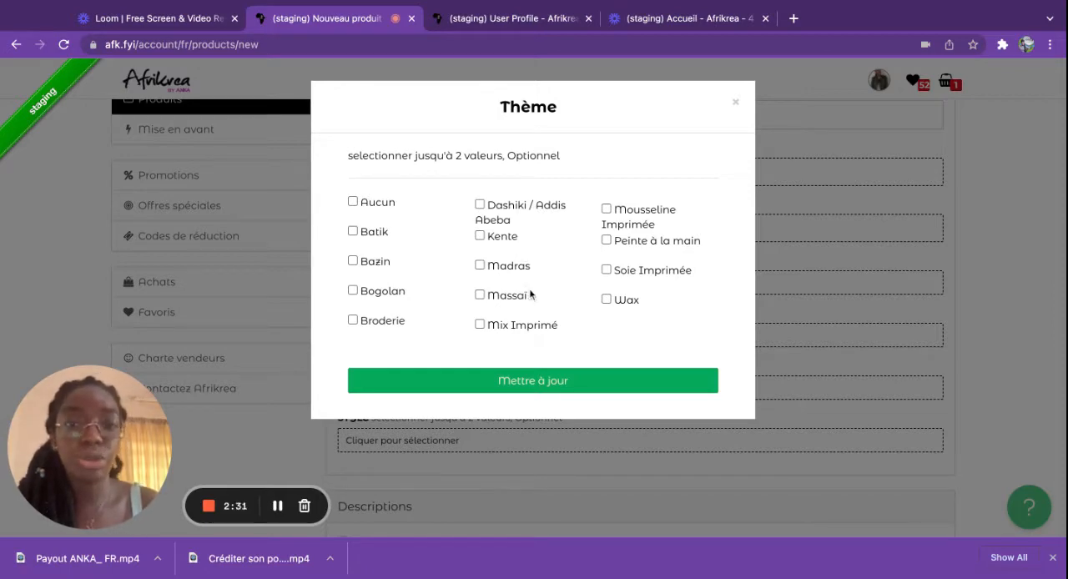
click(604, 299)
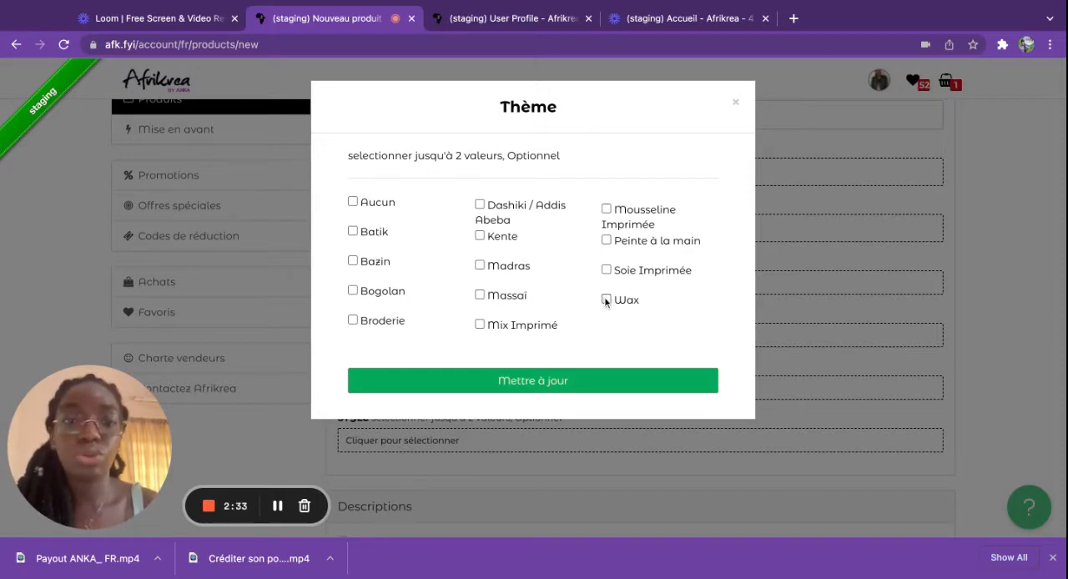
click(480, 323)
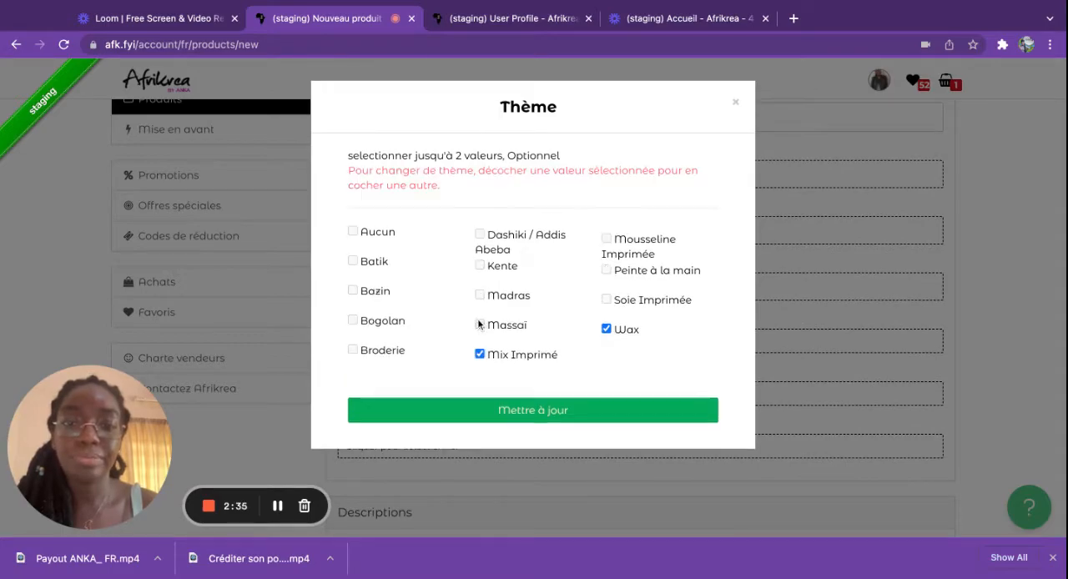
click(518, 408)
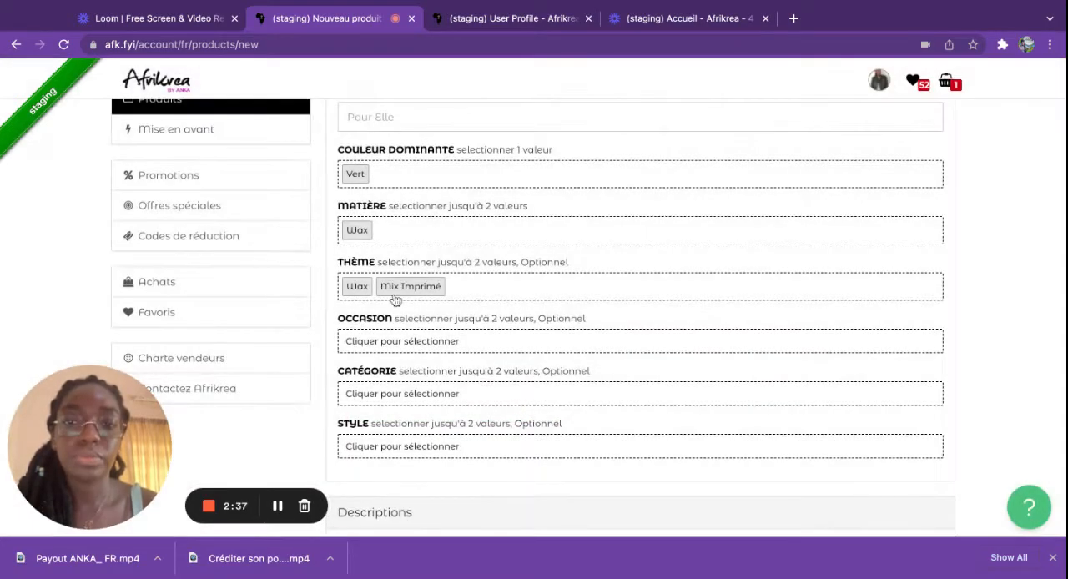
Step: Set the product's Occasion specification to both Les beaux jours and Tenues de soirée
click(385, 341)
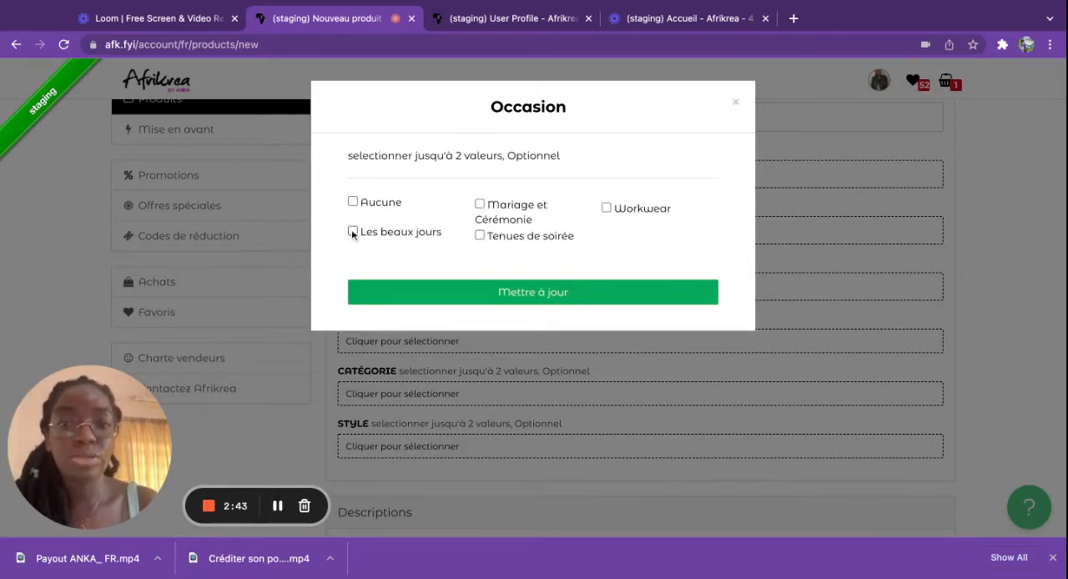
click(352, 232)
click(481, 235)
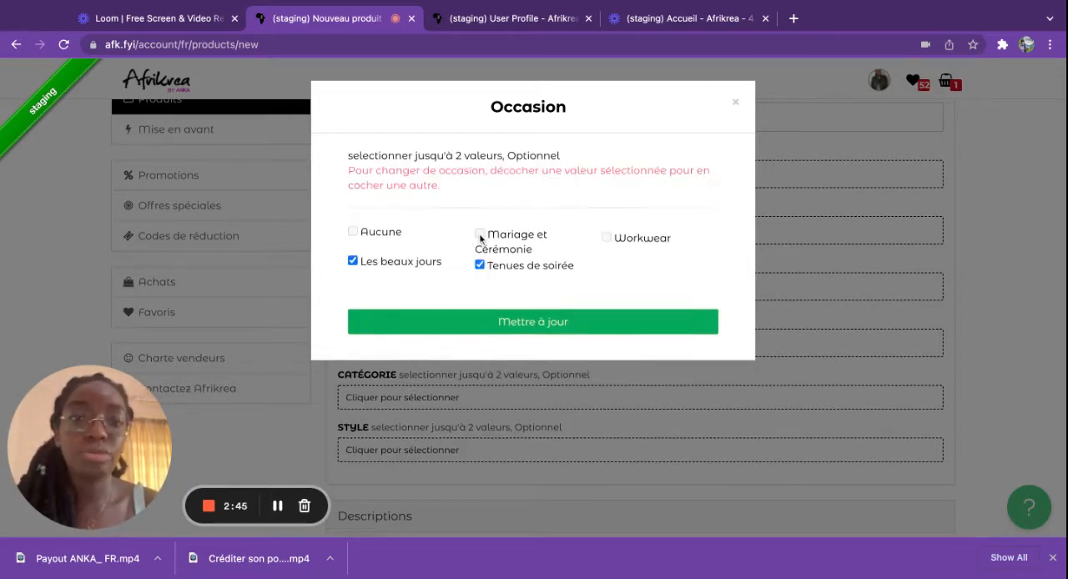
click(520, 332)
Step: Set the product's Catégorie specification to both Tall and Petite
scroll(522, 337, down, 2)
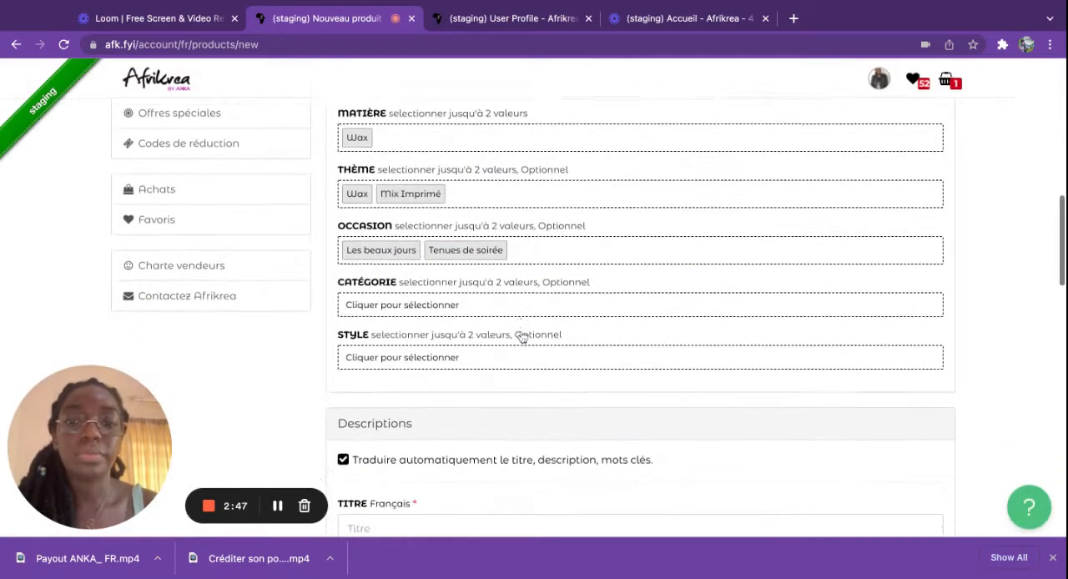
click(423, 303)
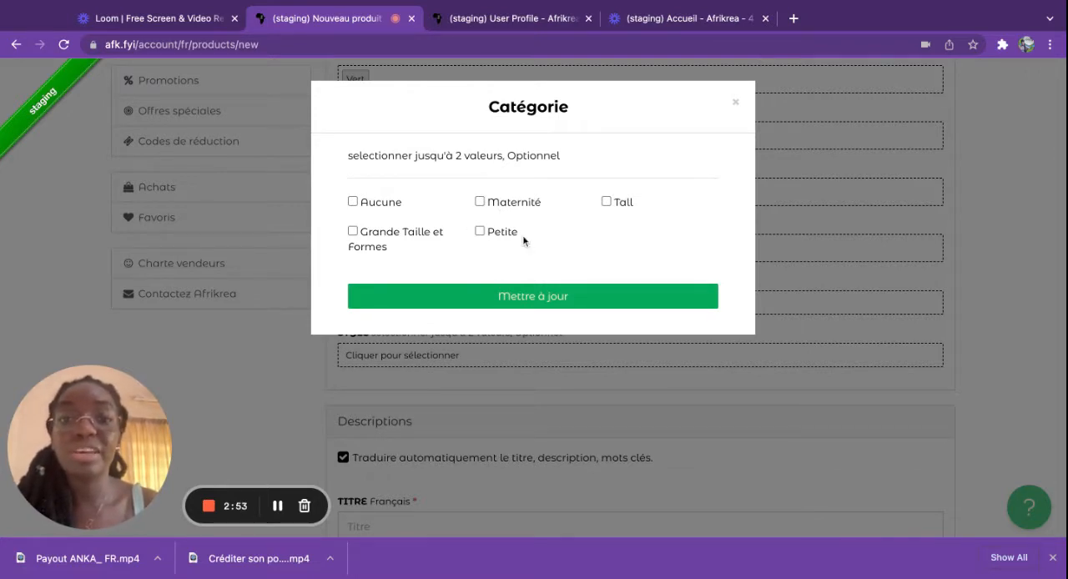
click(607, 201)
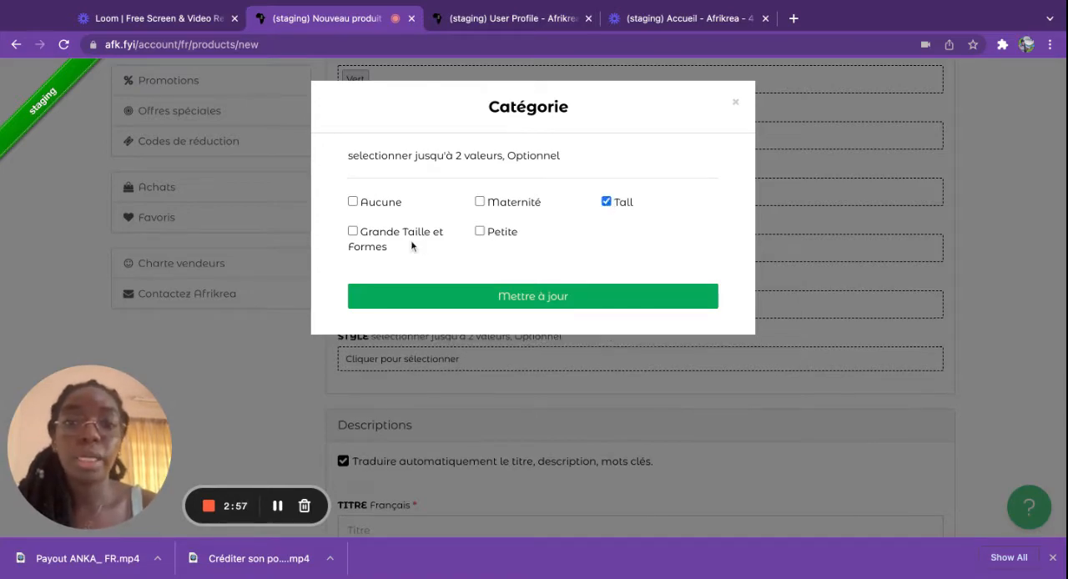
click(475, 232)
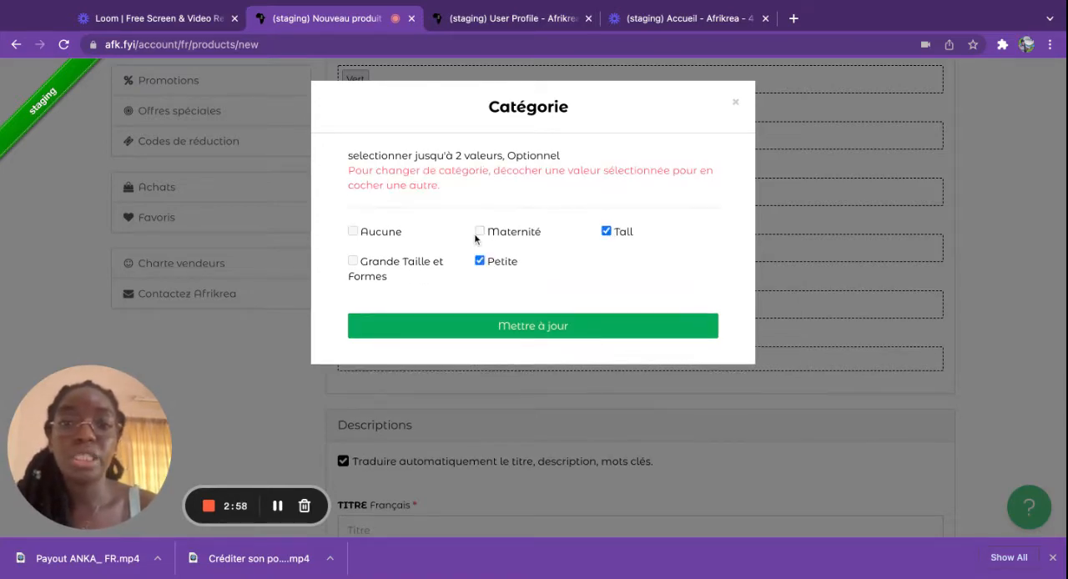
click(495, 326)
Step: Set the product's Style specification to Look intégral wax
scroll(458, 309, down, 2)
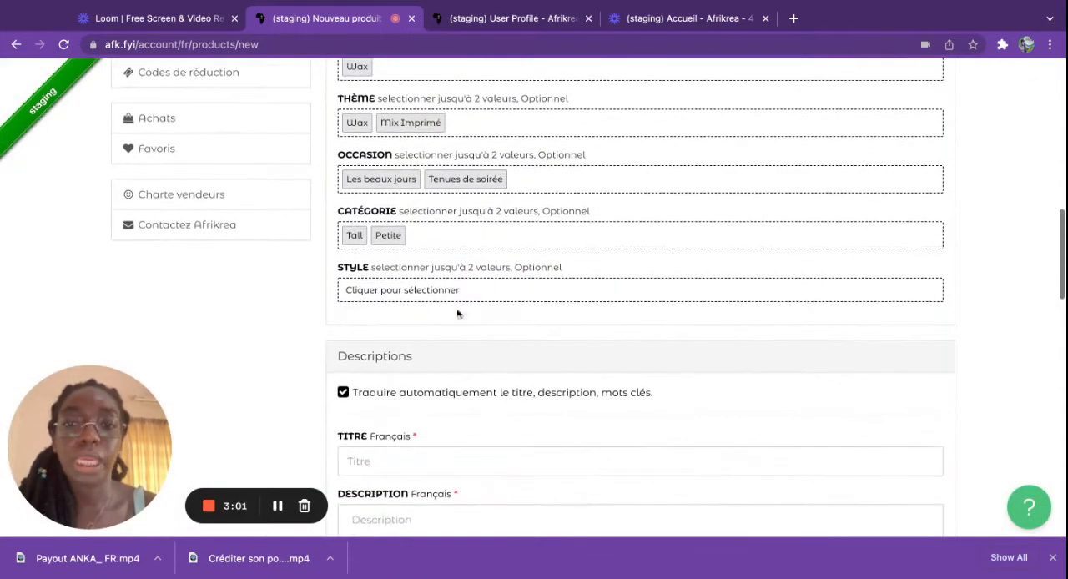
click(406, 292)
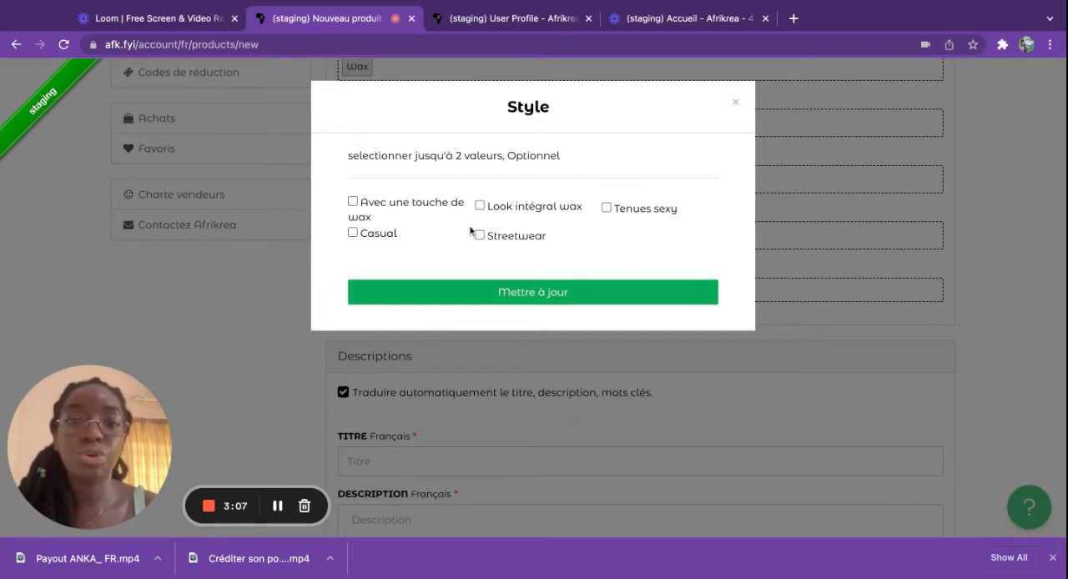
click(480, 206)
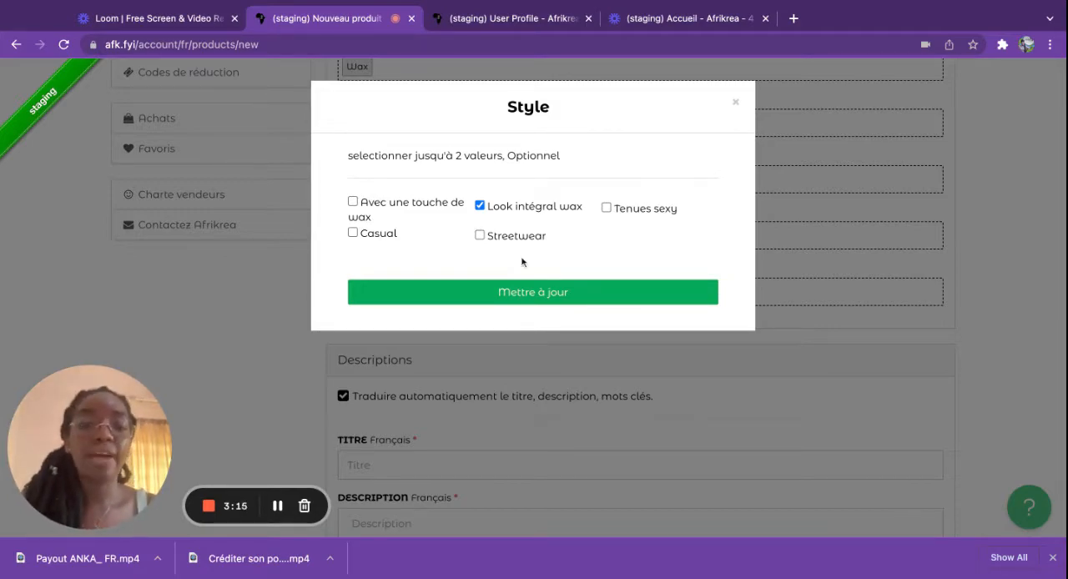
click(547, 291)
Step: Enter "Ayaba robe maxi en wax" as the product's French title in the Descriptions section
scroll(546, 291, down, 2)
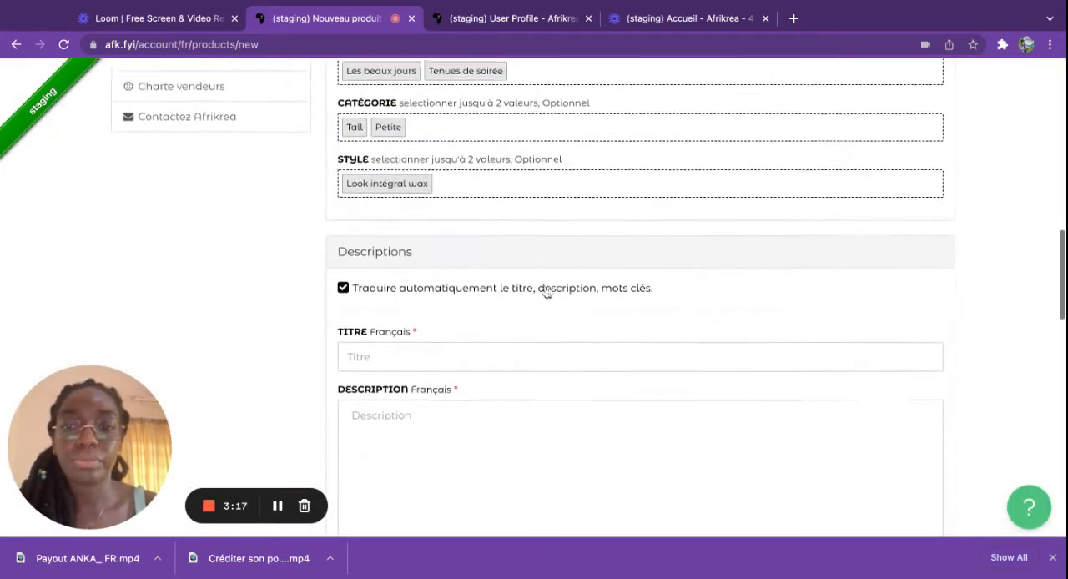
scroll(465, 302, up, 1)
scroll(466, 302, up, 5)
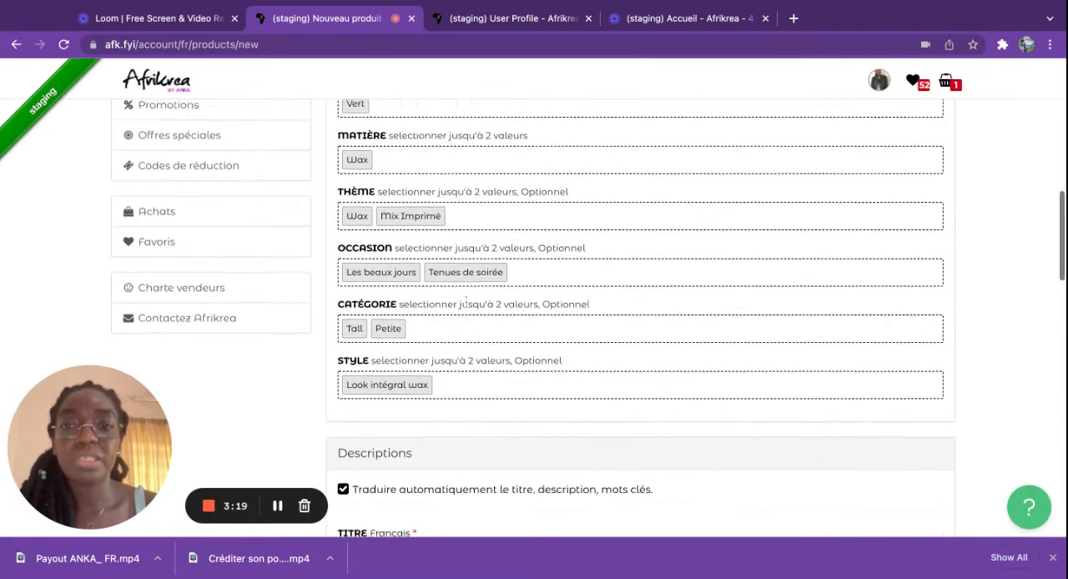
scroll(466, 302, down, 3)
scroll(435, 305, down, 4)
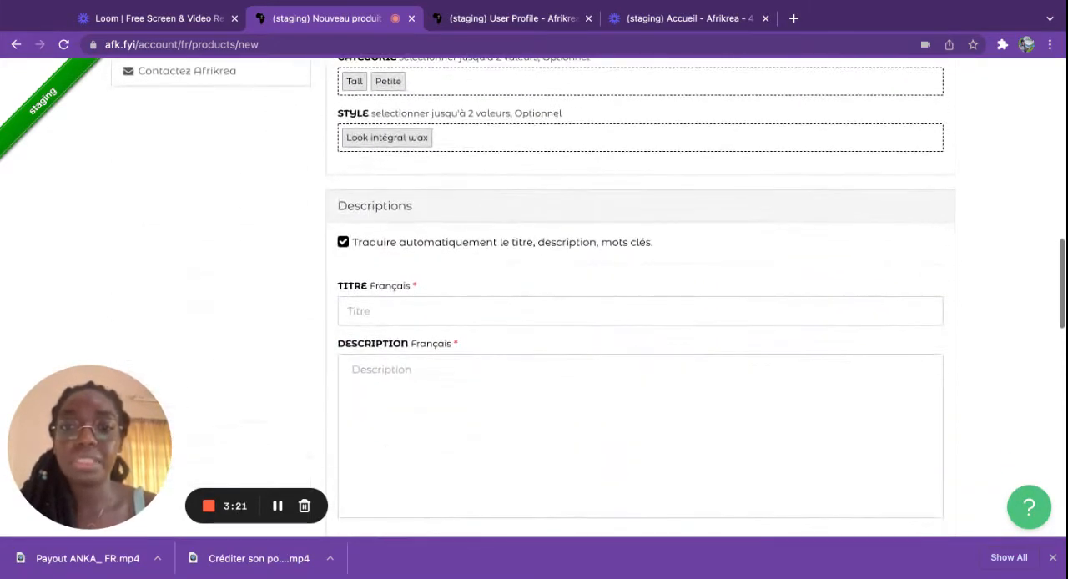
scroll(435, 304, down, 1)
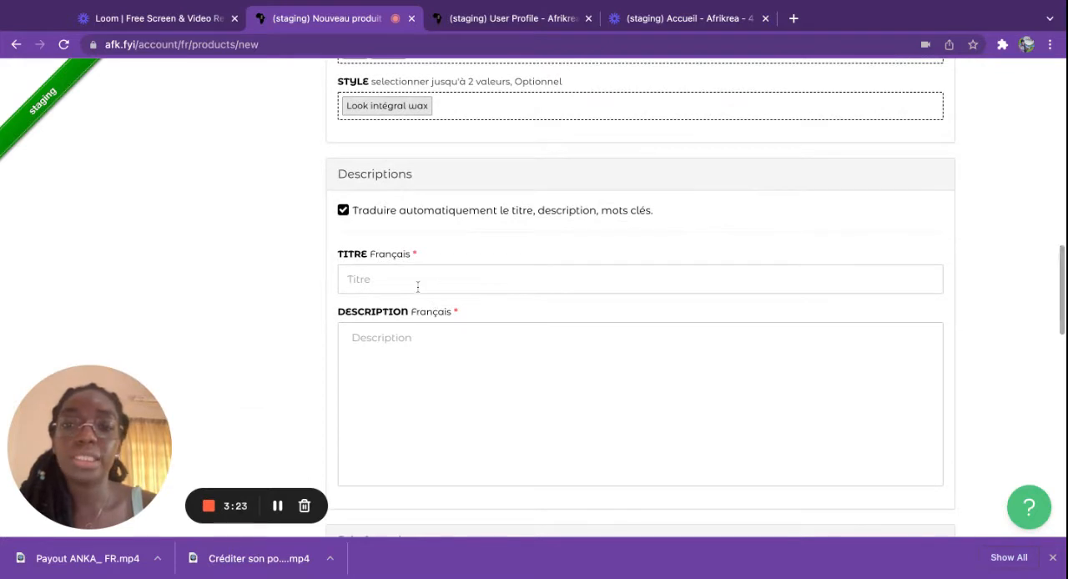
click(409, 283)
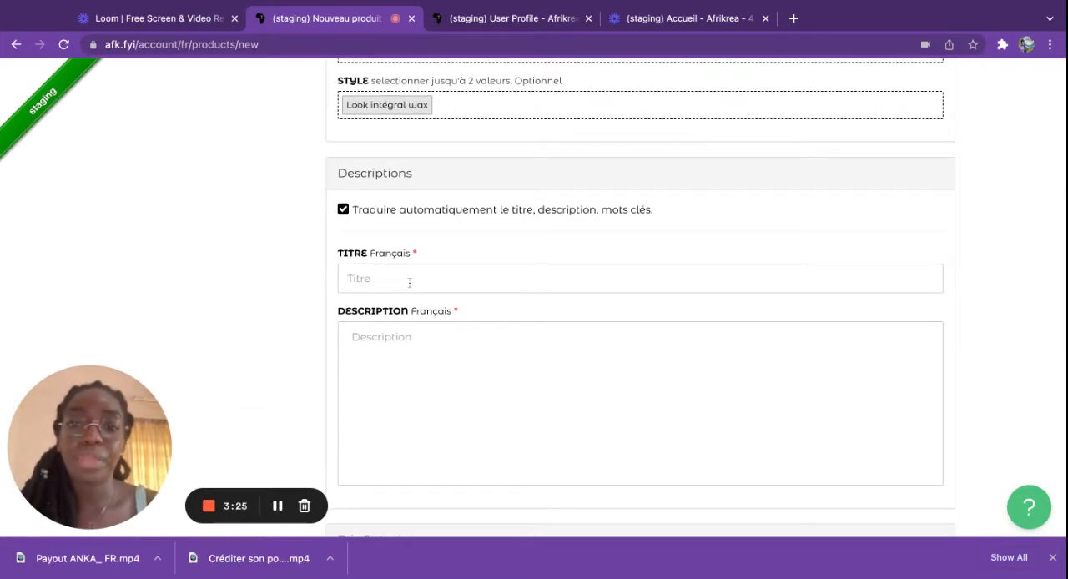
text(Ayaba robe maxi en wax)
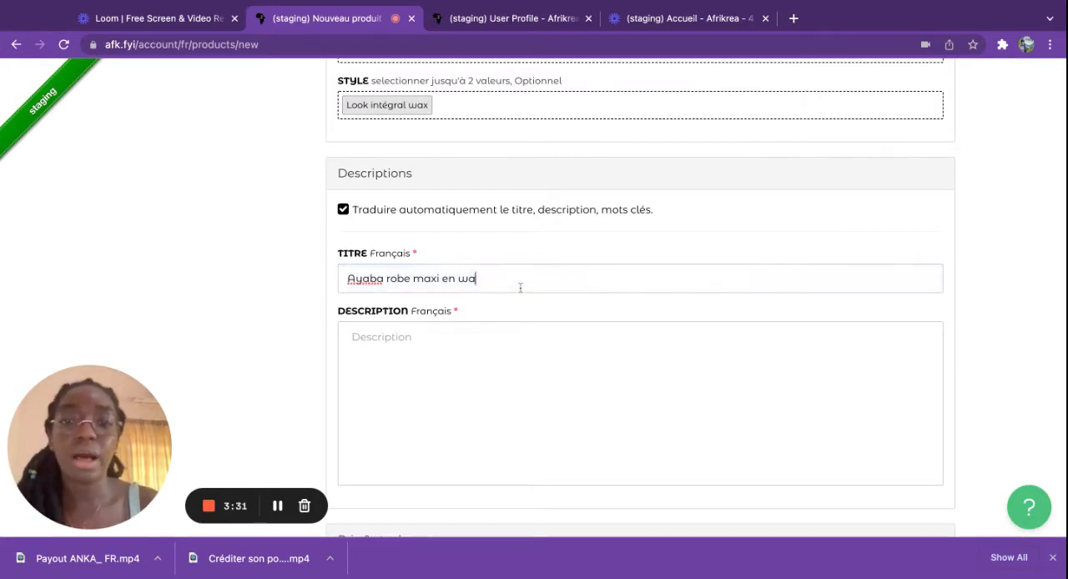
Step: Begin the French product description with the sentence "Robe entièrement en wax."
click(502, 356)
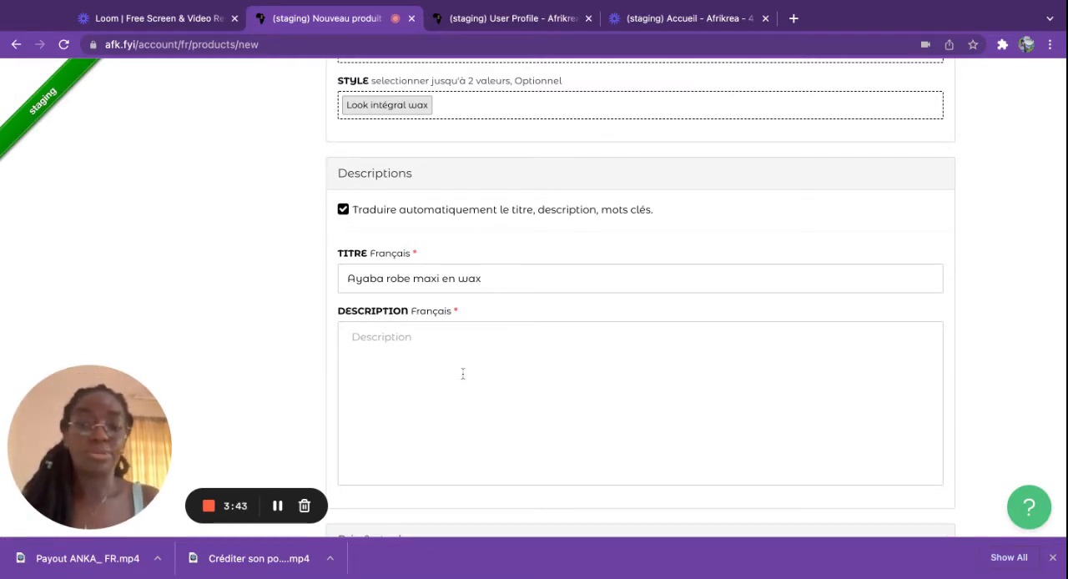
text(Rove)
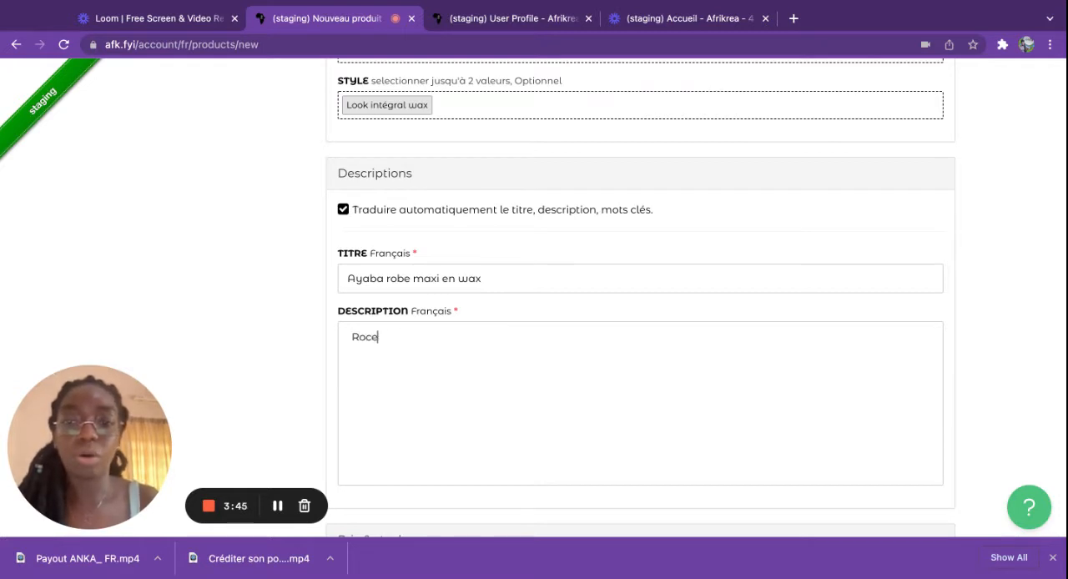
key(BackSpace)
key(BackSpace)
text(be )
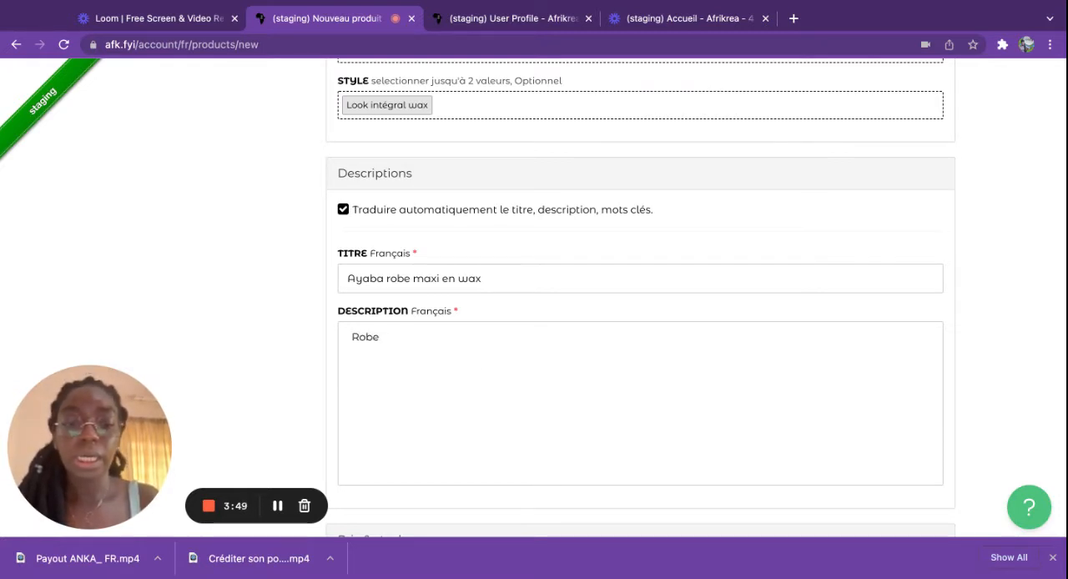
text(entièrement )
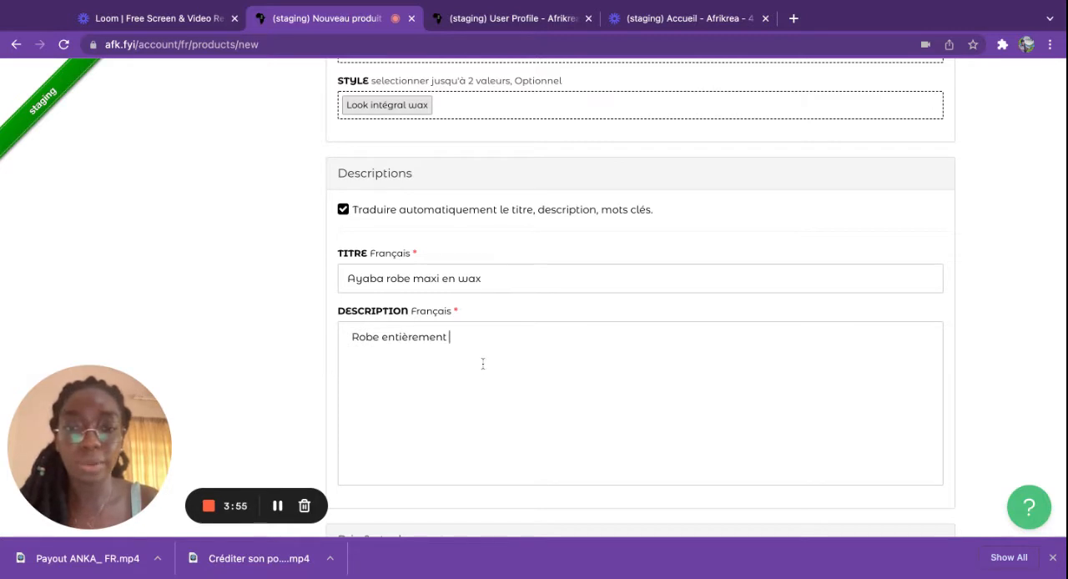
text(en wax)
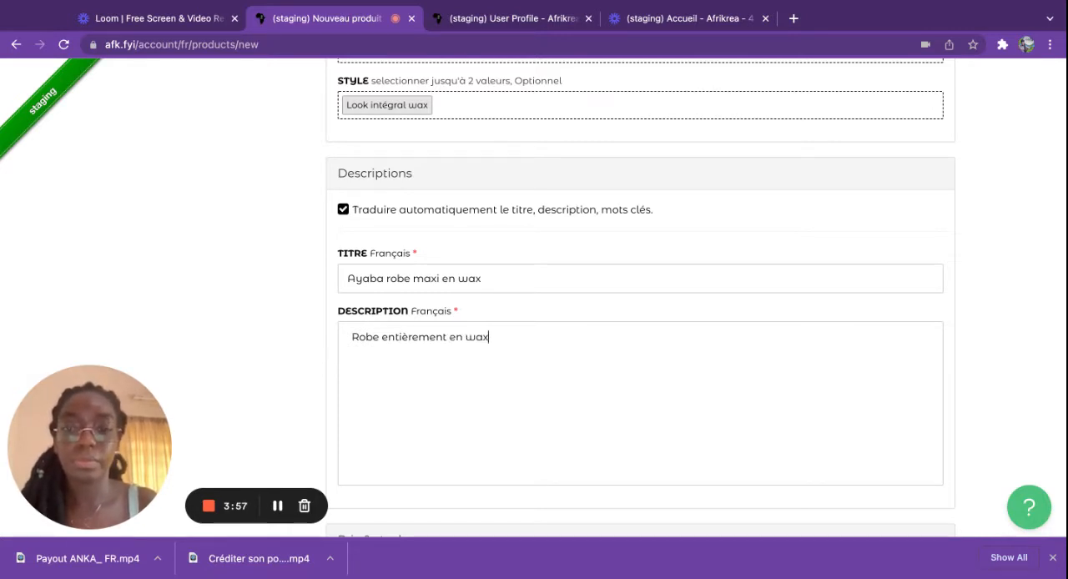
text(.)
Step: Add a separate paragraph to the description, after a blank line, reading "Entretien: lavage à la main."
key(Return)
key(Return)
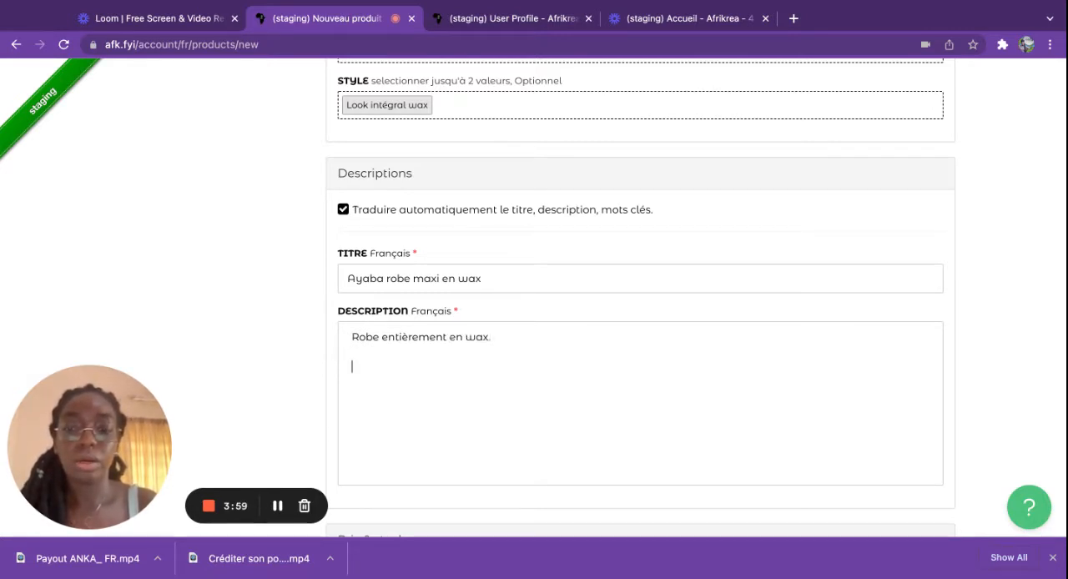
text(Entretien)
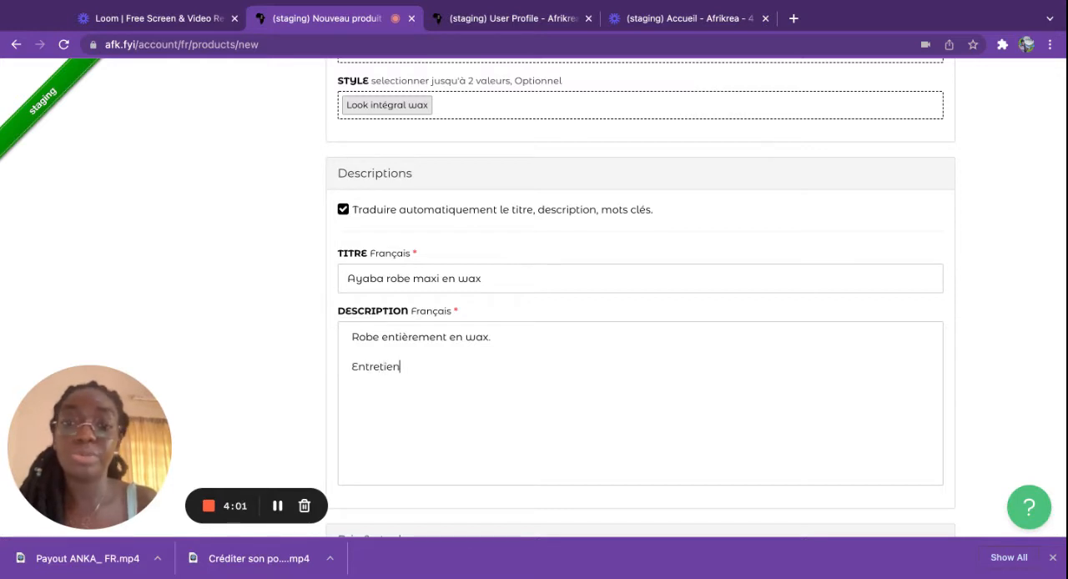
text(: l)
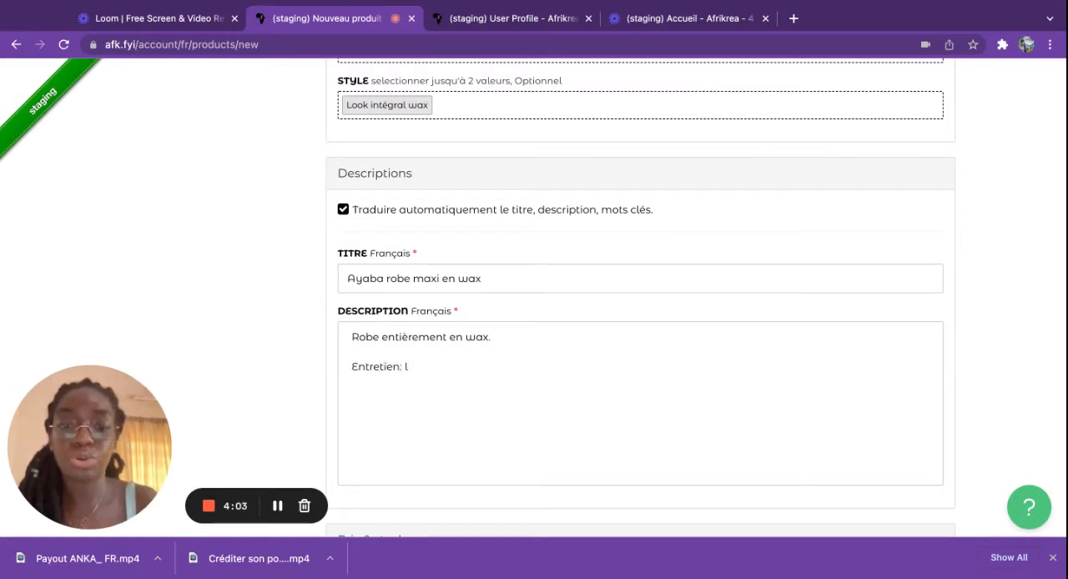
text(avage à l)
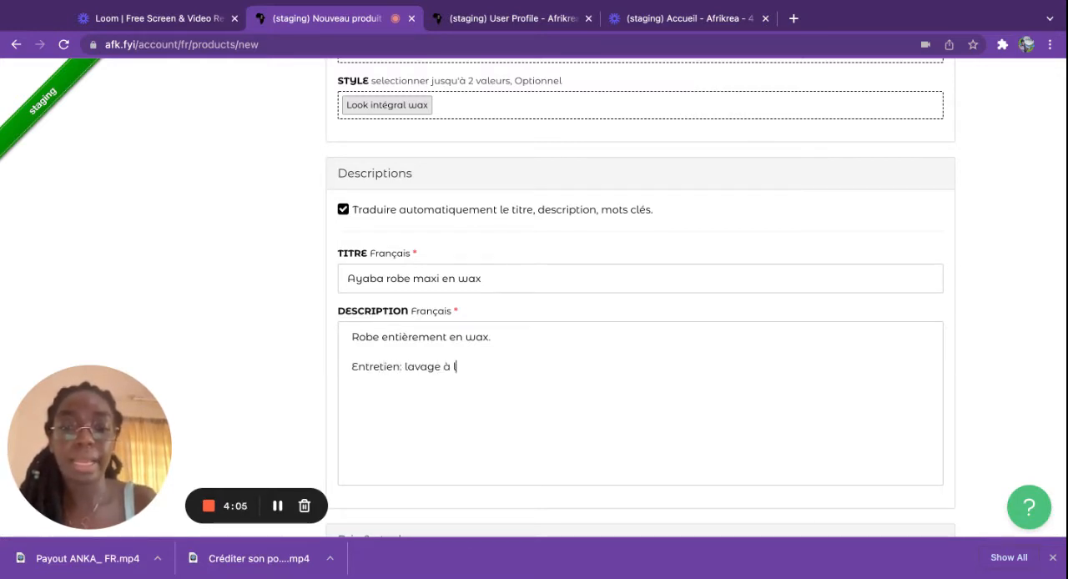
text('a)
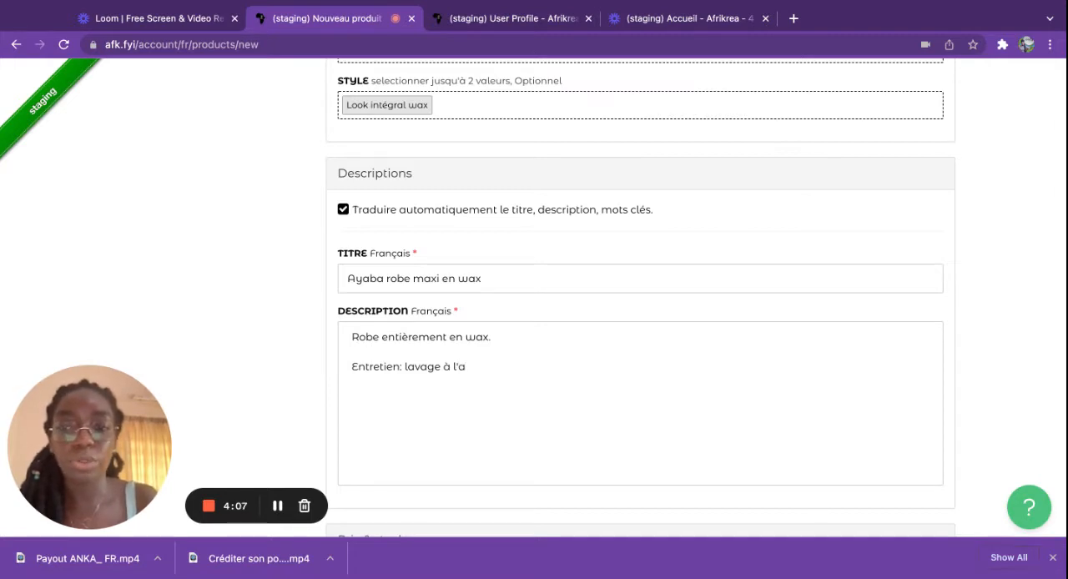
text(a main)
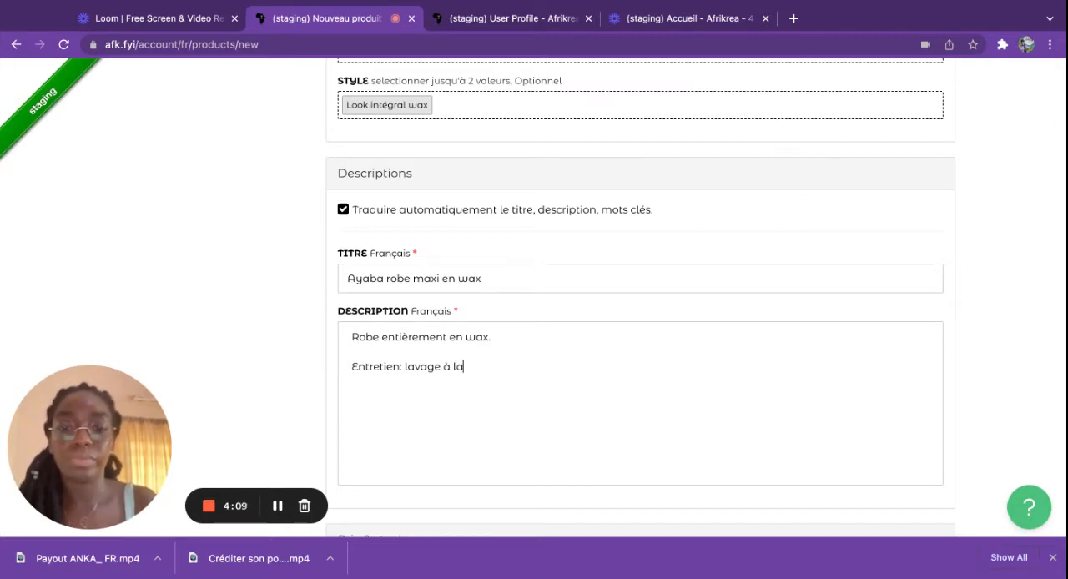
text(.)
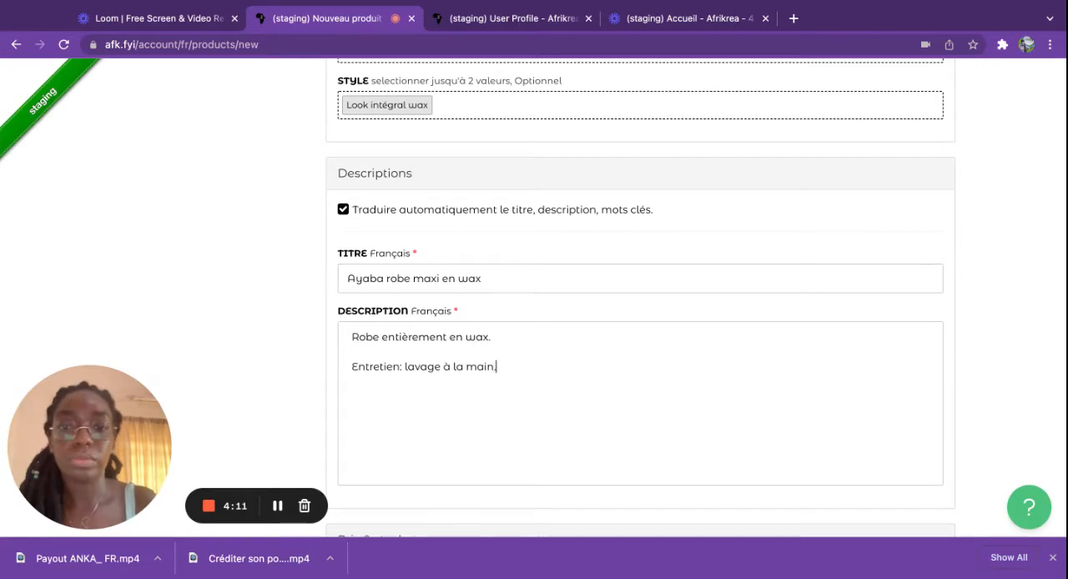
Step: Turn off the "A la commande" option in Prix & stock so sizes and quantities can be entered manually
scroll(514, 449, down, 3)
scroll(563, 423, down, 1)
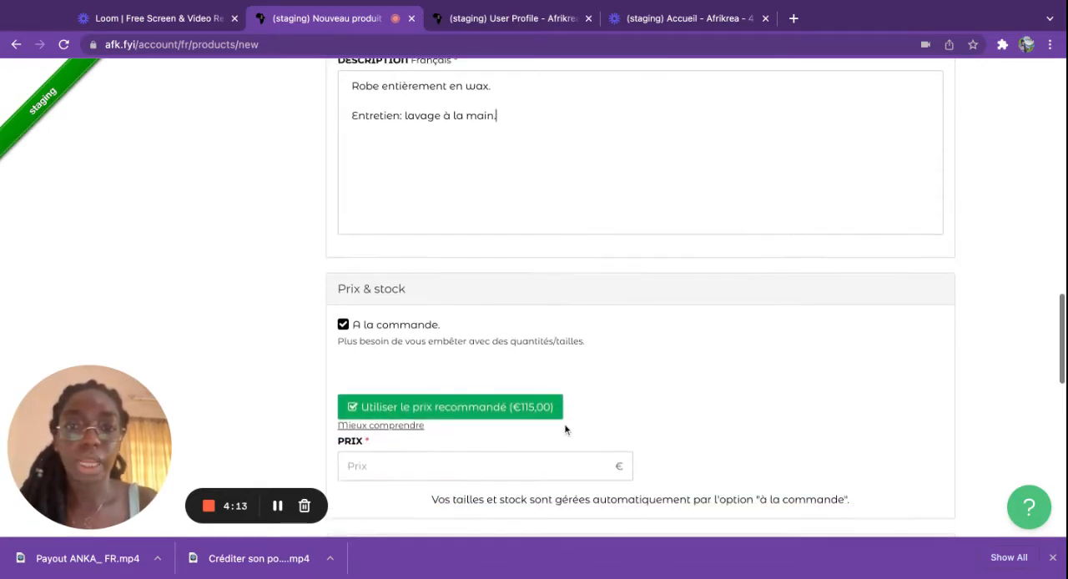
scroll(564, 423, up, 1)
scroll(535, 304, up, 3)
scroll(534, 304, down, 3)
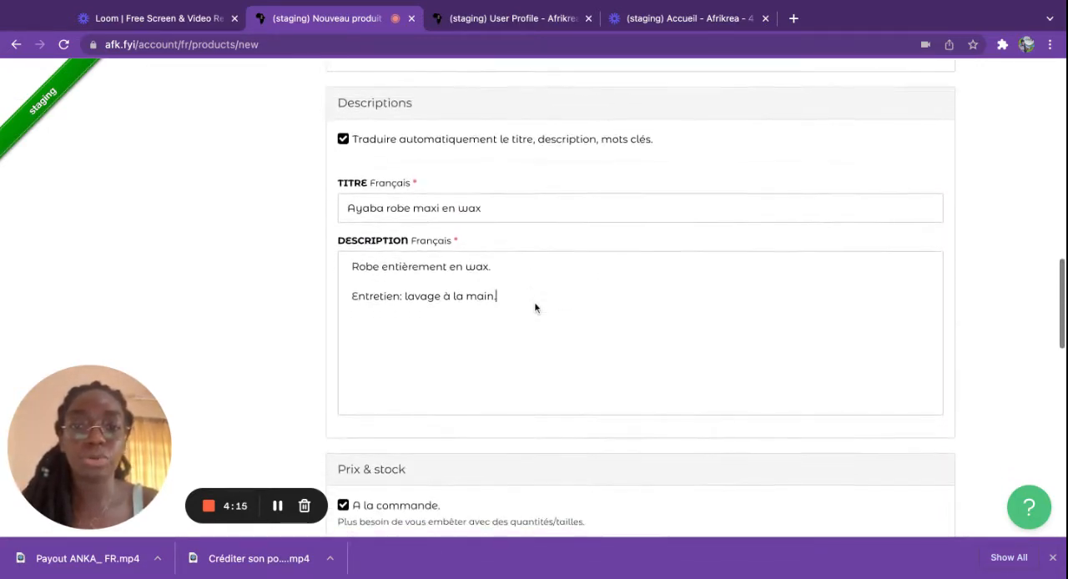
scroll(393, 350, down, 2)
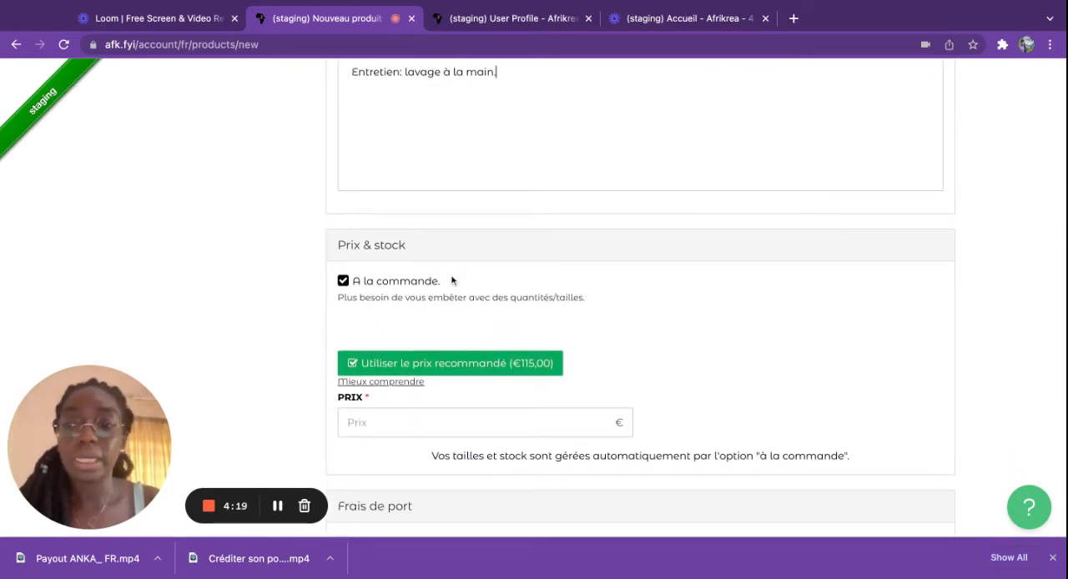
click(343, 281)
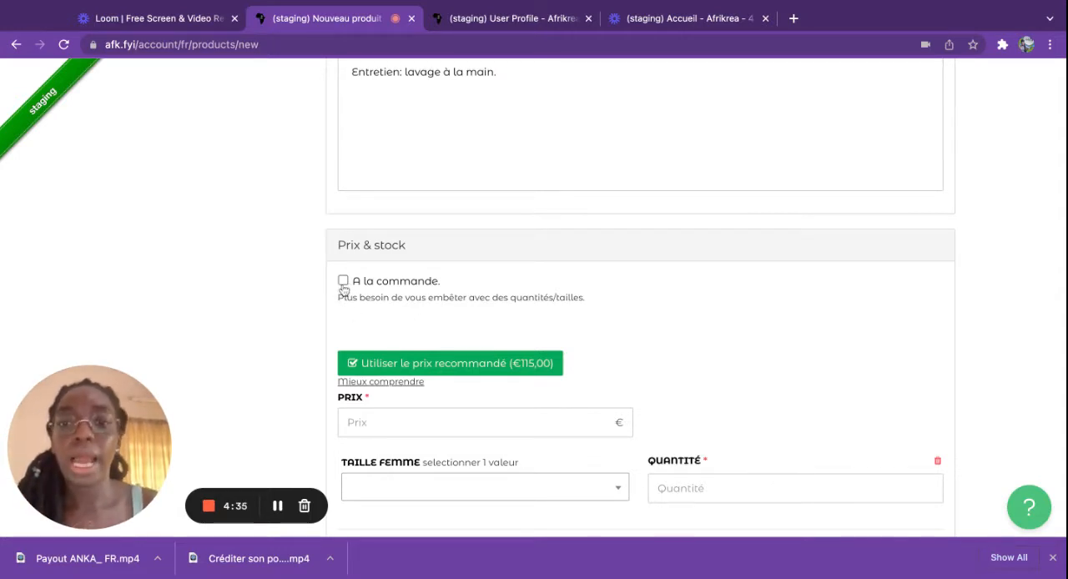
click(343, 282)
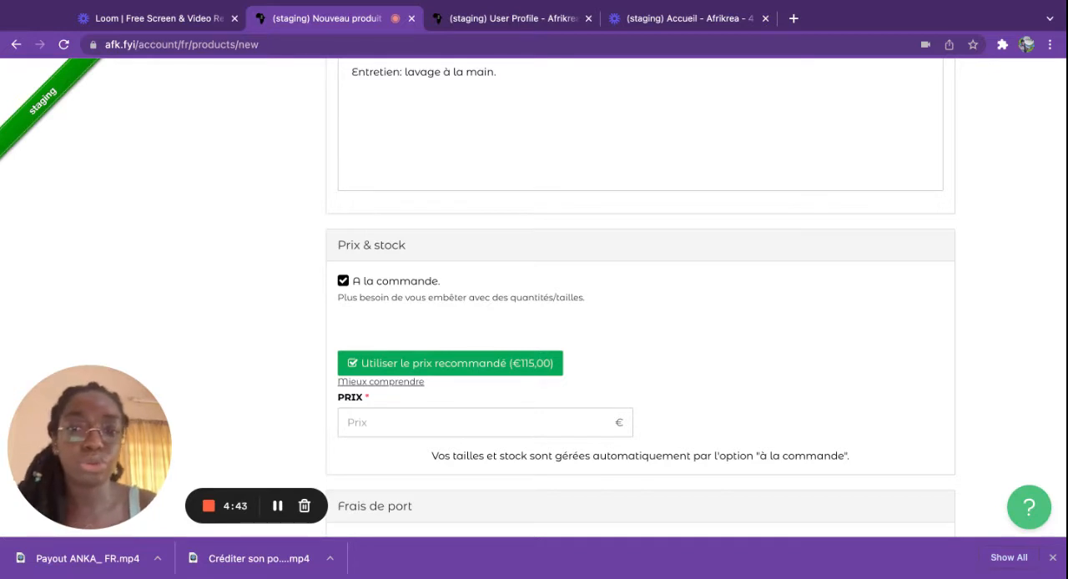
click(343, 284)
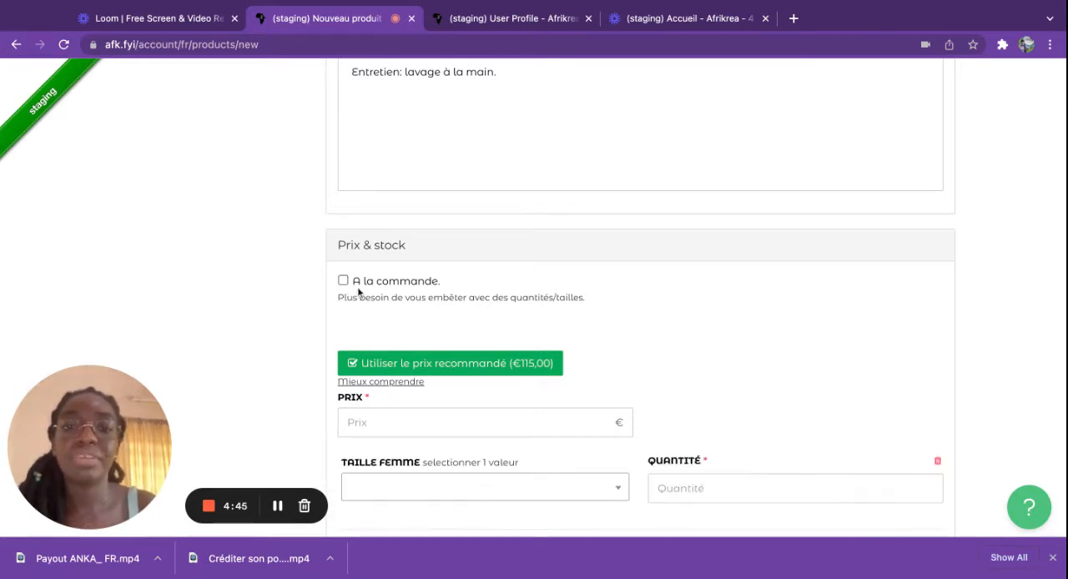
Step: Look through the women's sizes offered for the product's stock in Prix & stock without choosing one
scroll(392, 362, down, 1)
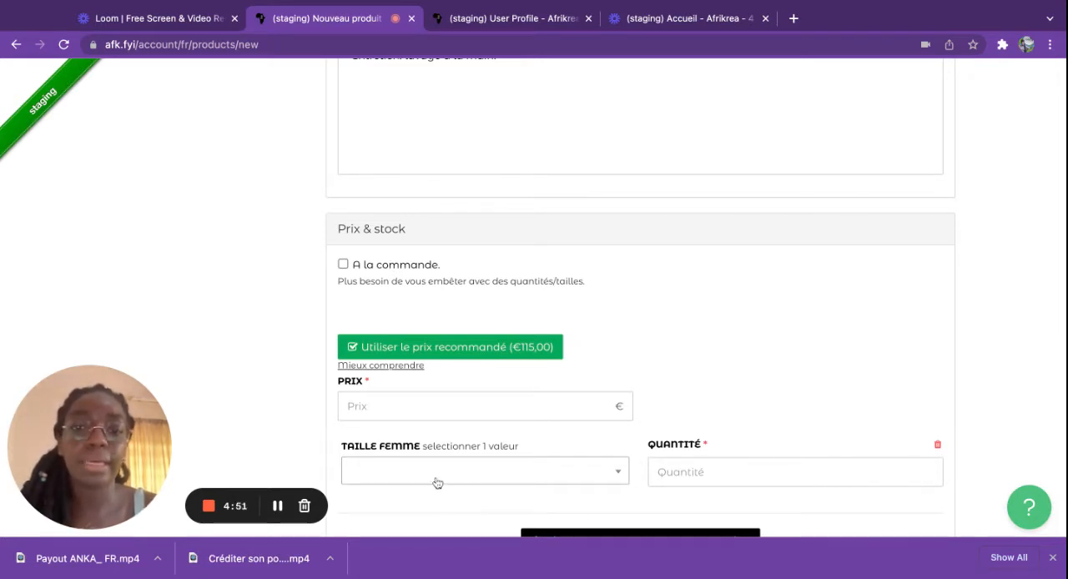
click(619, 474)
scroll(620, 477, down, 1)
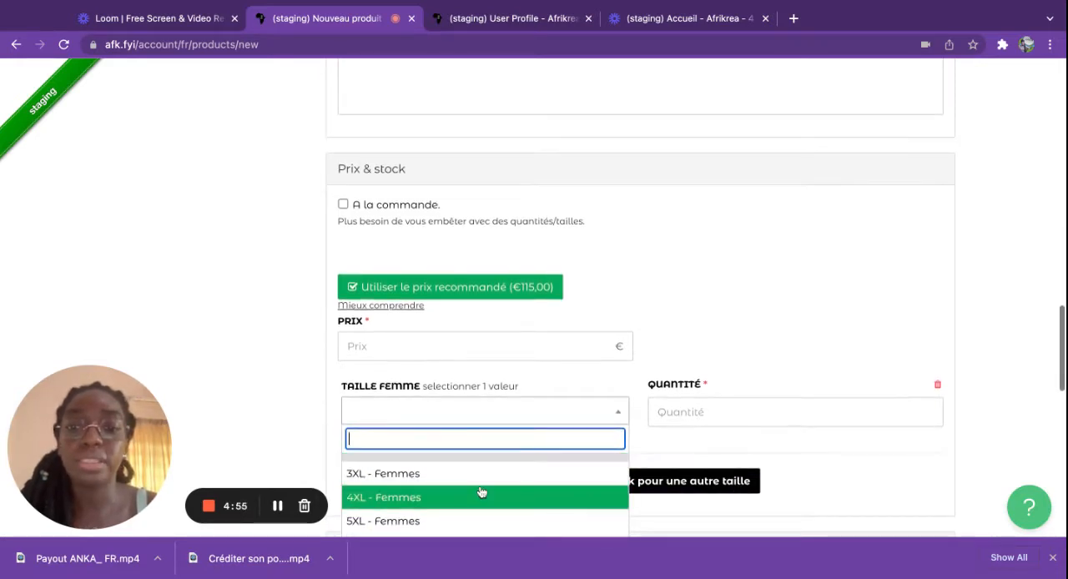
scroll(479, 493, down, 3)
scroll(480, 493, up, 5)
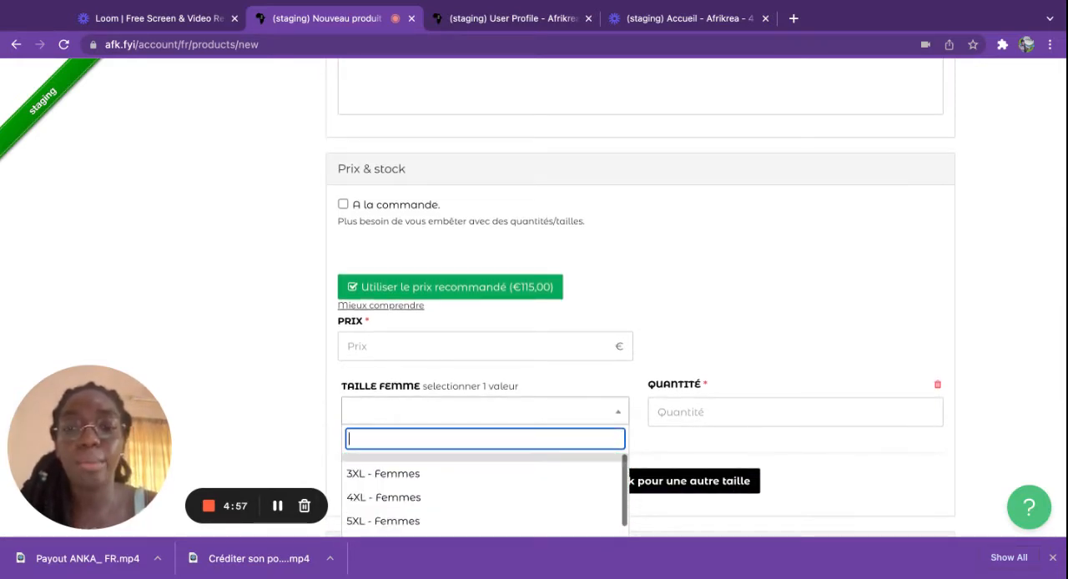
click(619, 417)
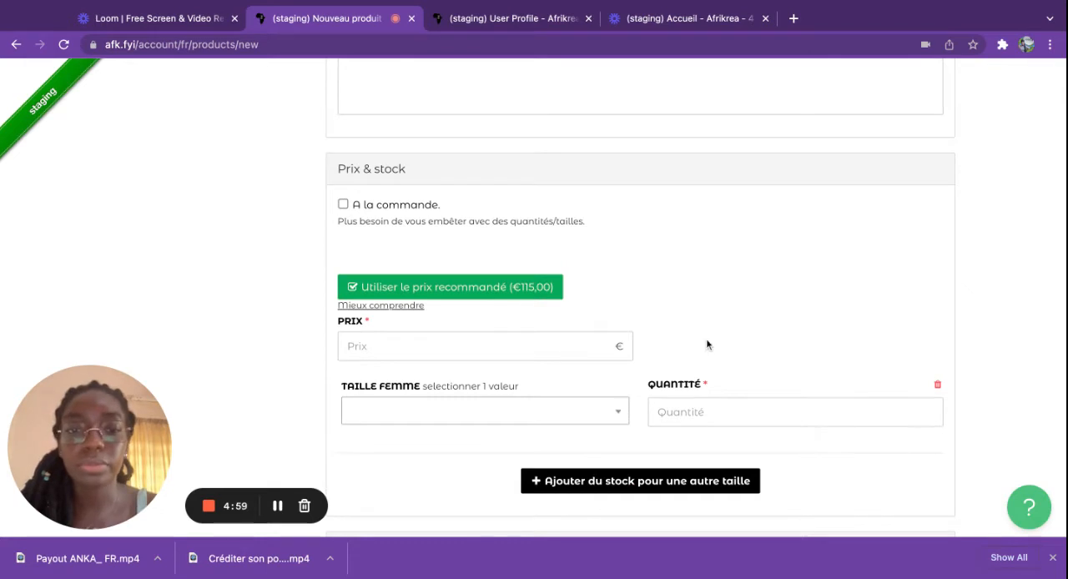
Step: Turn the "A la commande" option back on and set the product's price to 100 €
scroll(706, 338, down, 1)
click(343, 126)
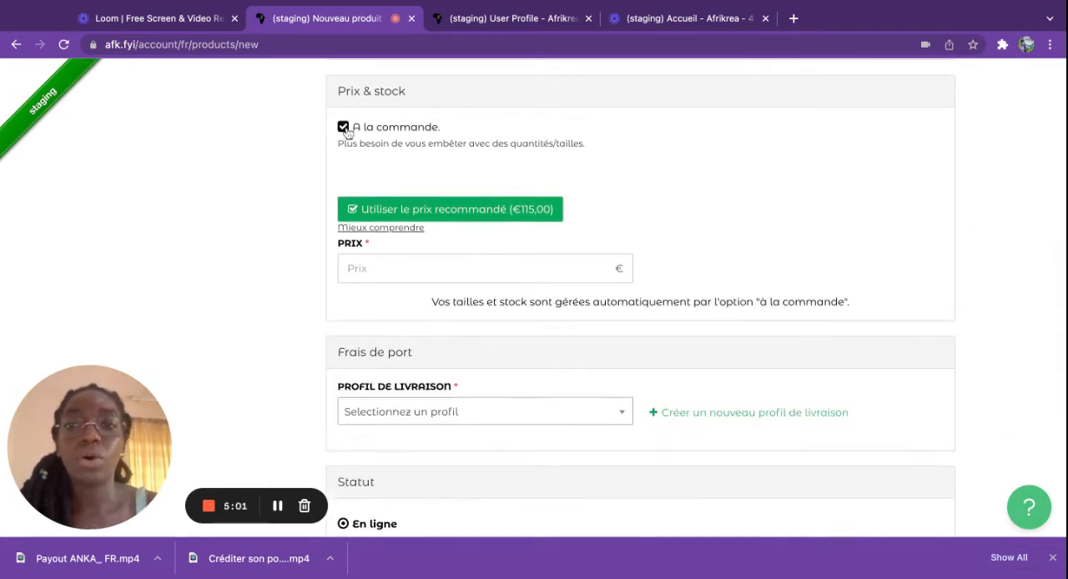
scroll(620, 150, down, 1)
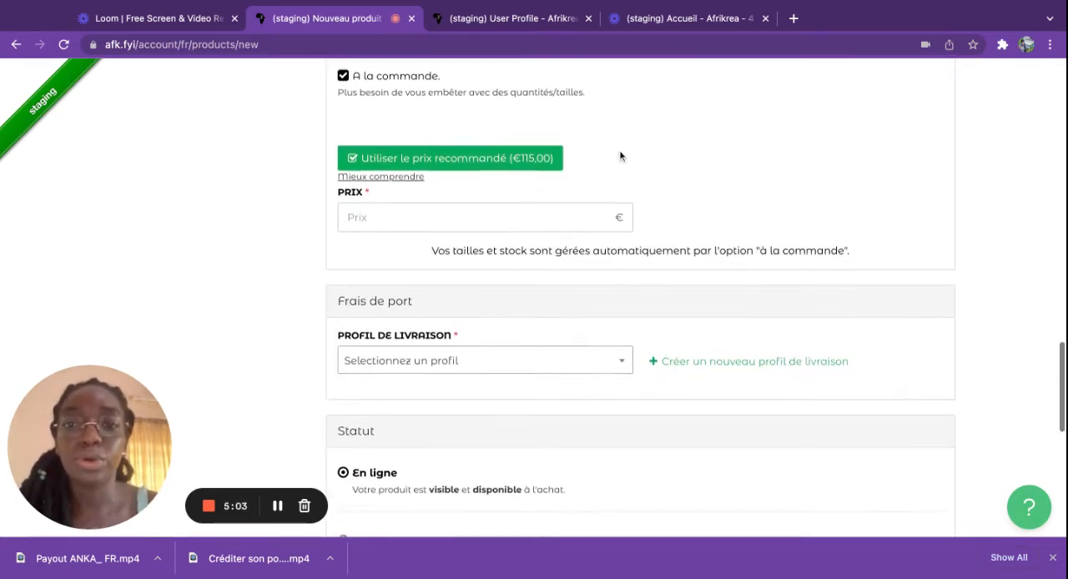
click(407, 213)
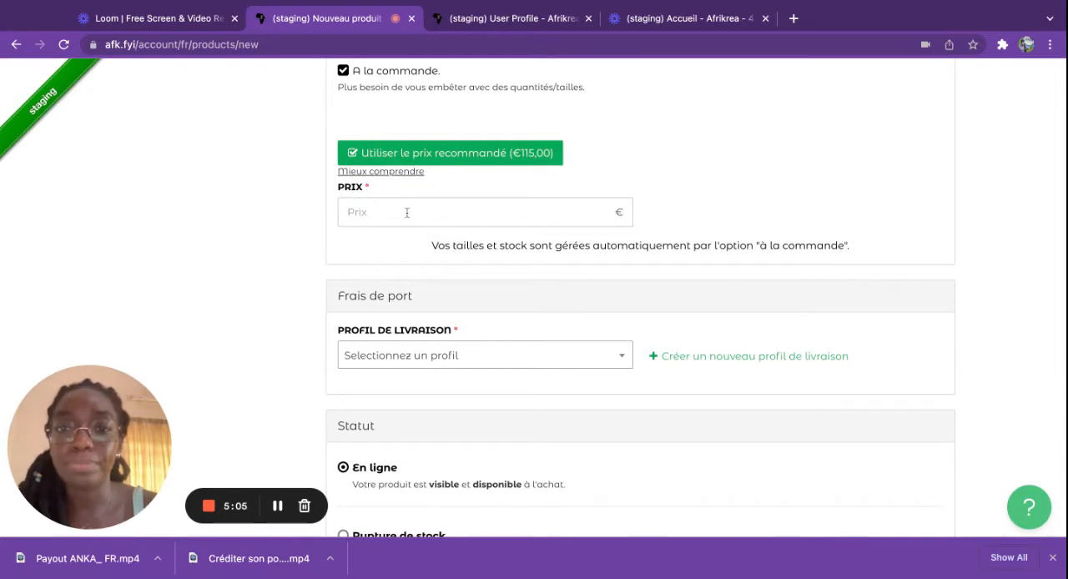
scroll(473, 187, up, 1)
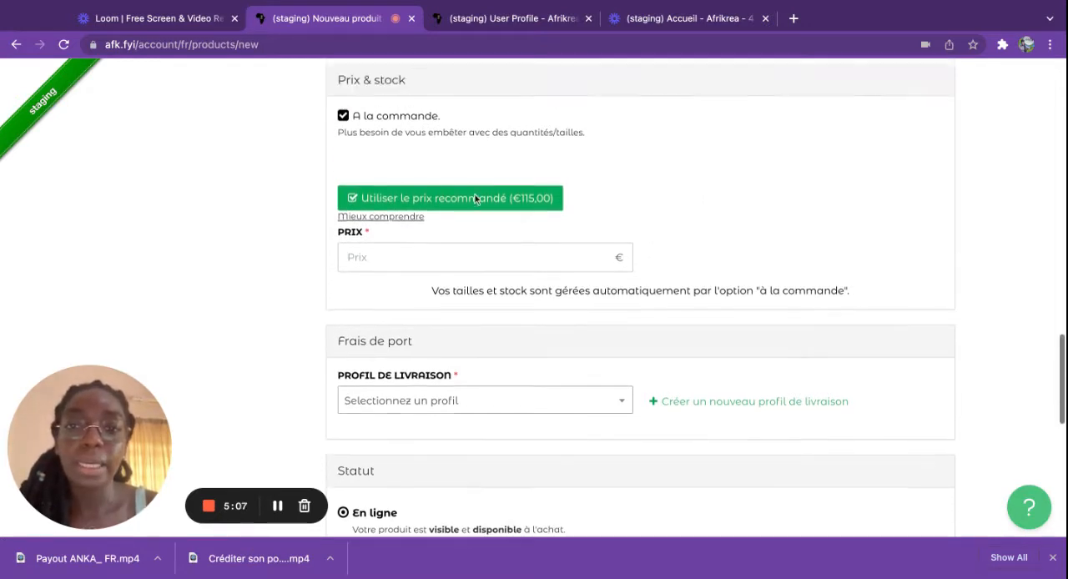
scroll(475, 197, up, 1)
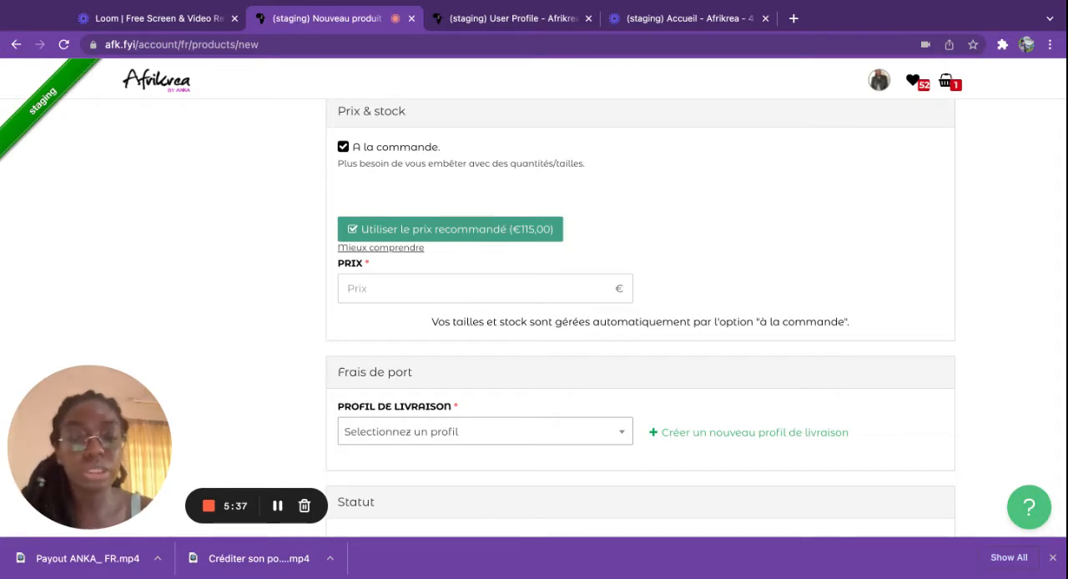
click(369, 290)
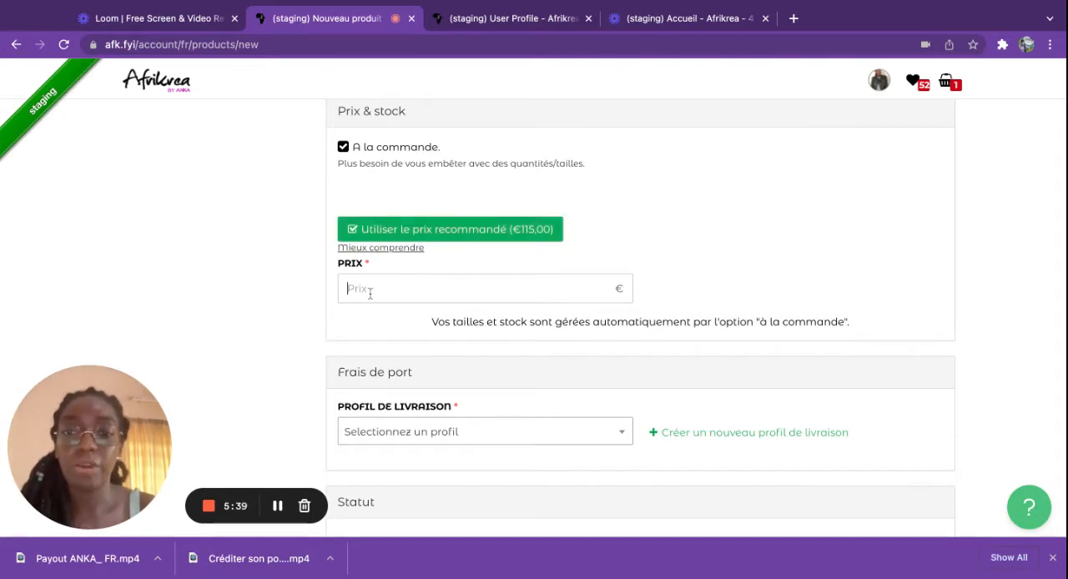
text(100)
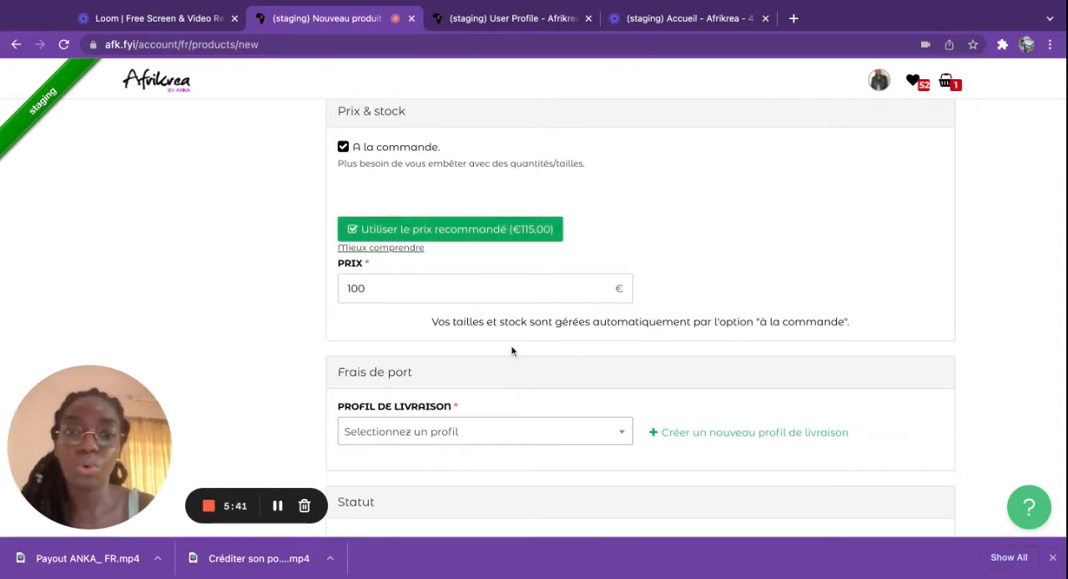
Step: Assign the "Anka Shipping Pricing for Benin" shipping profile to the product under Frais de port
scroll(510, 345, down, 1)
click(492, 411)
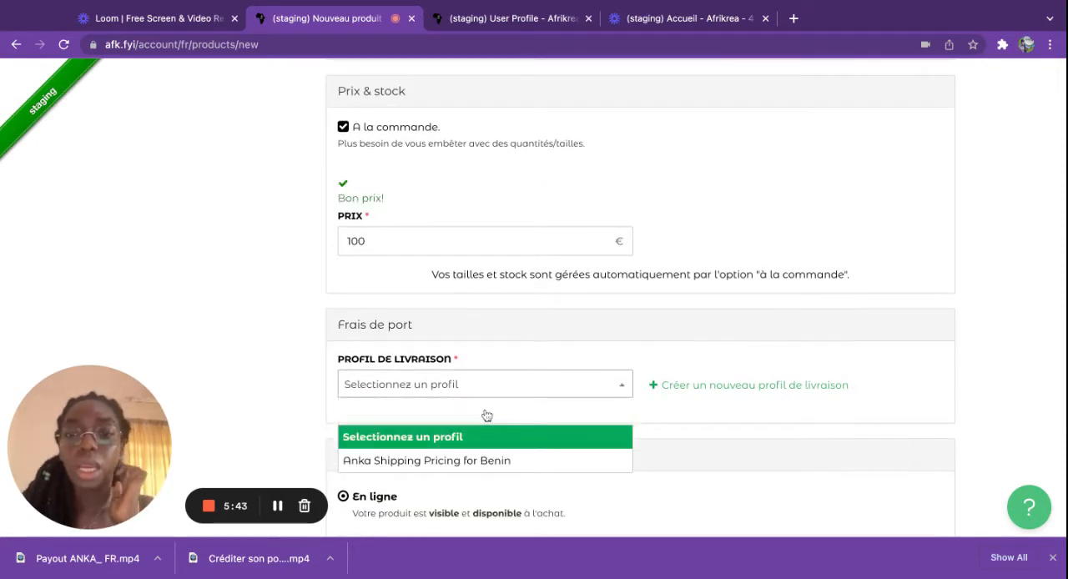
scroll(486, 416, down, 3)
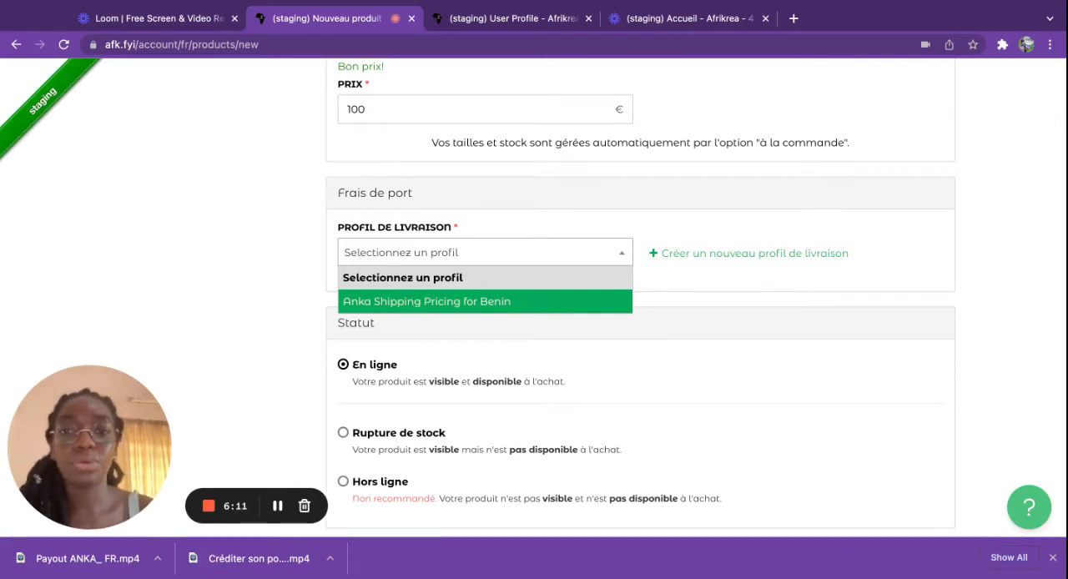
click(417, 301)
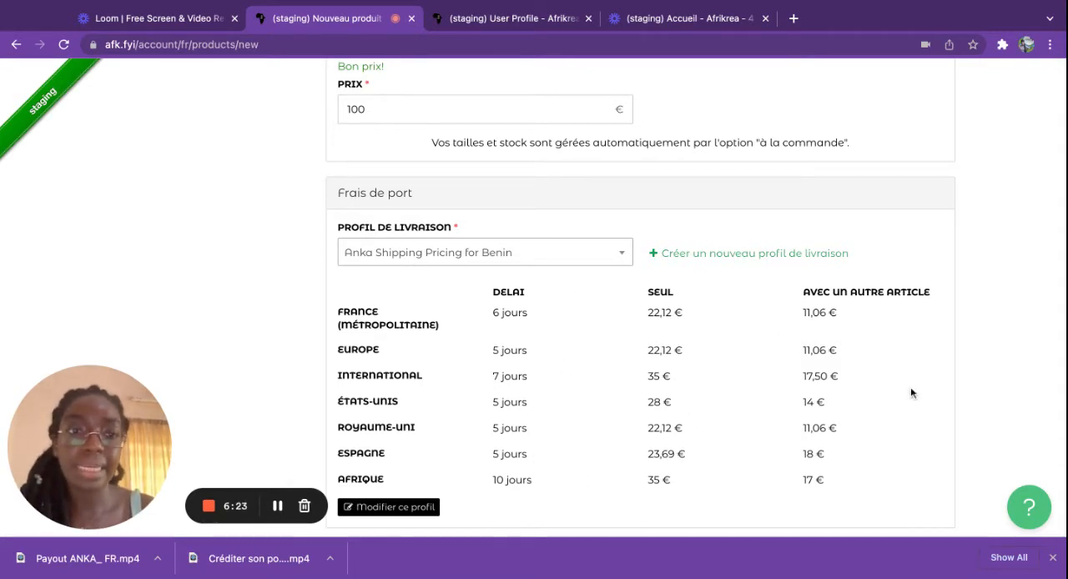
Step: Save the new product with the status "En ligne" and dismiss the progress pop-up
scroll(907, 382, down, 1)
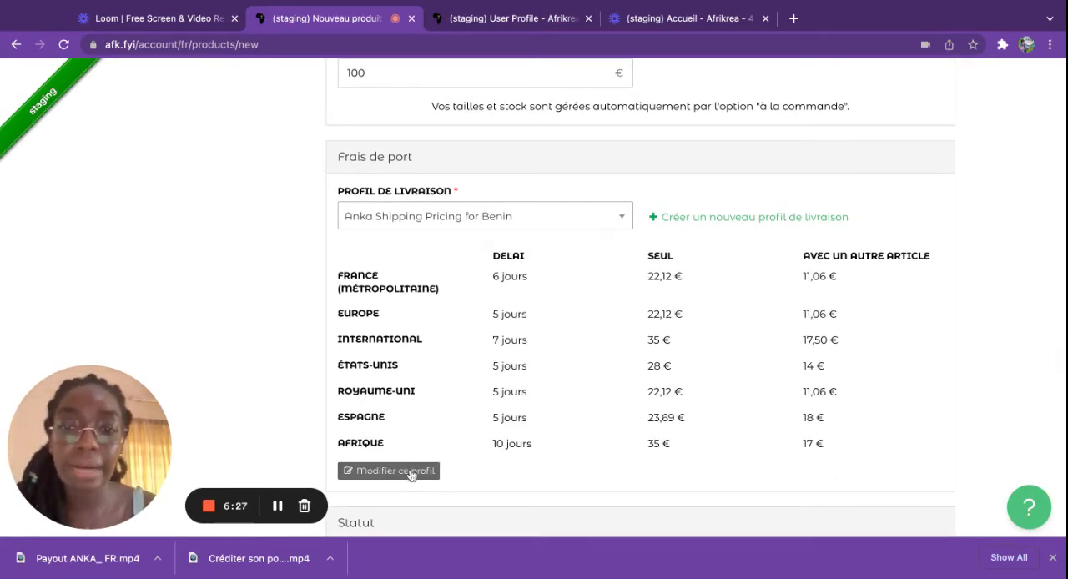
scroll(395, 477, down, 2)
scroll(393, 401, down, 1)
scroll(393, 401, down, 2)
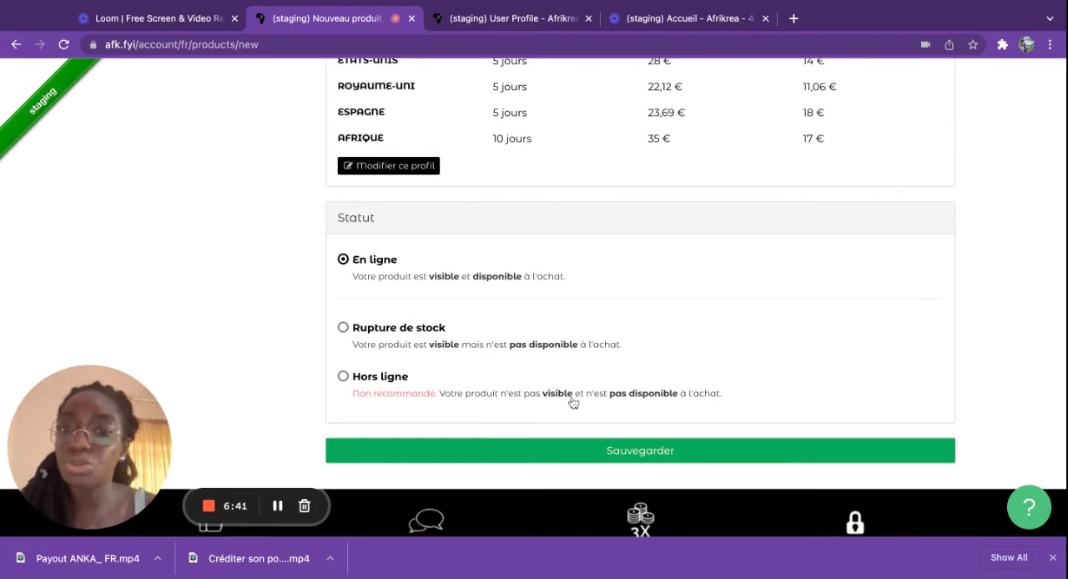
click(585, 456)
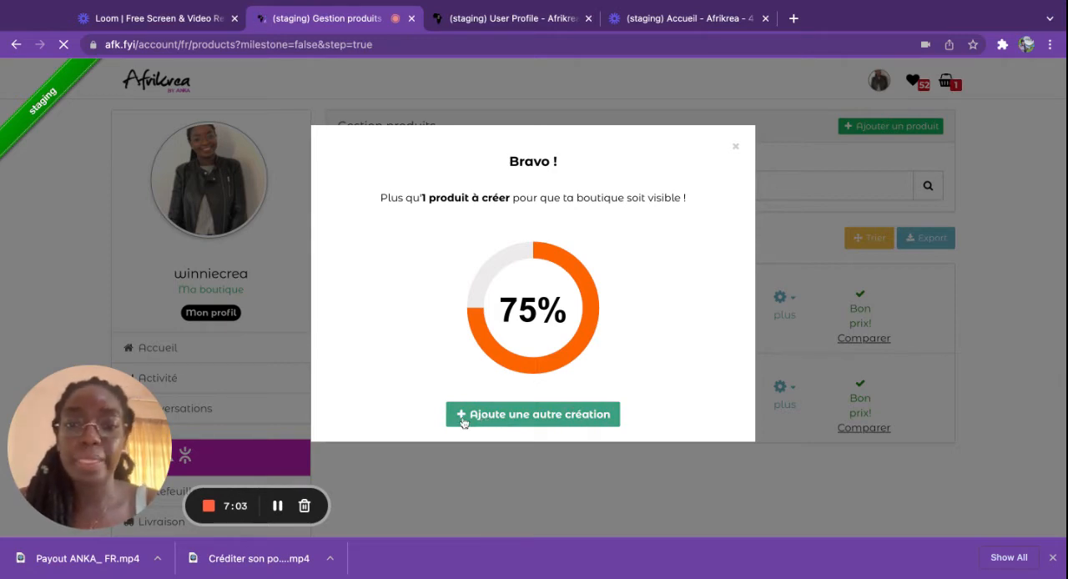
click(736, 150)
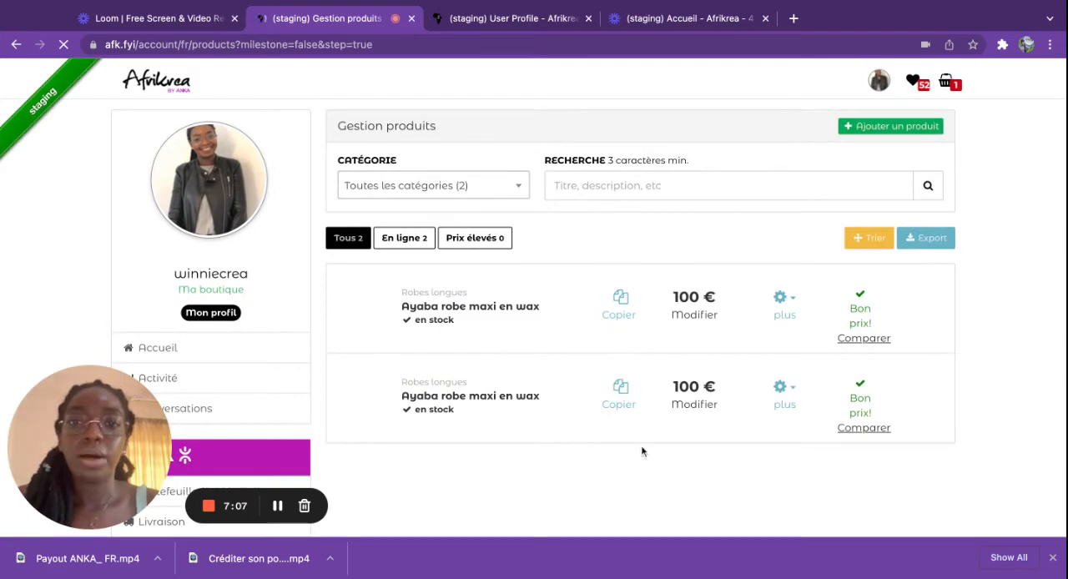
Step: Copy the last "Ayaba robe maxi en wax" product in the product list to start another listing
scroll(651, 417, down, 6)
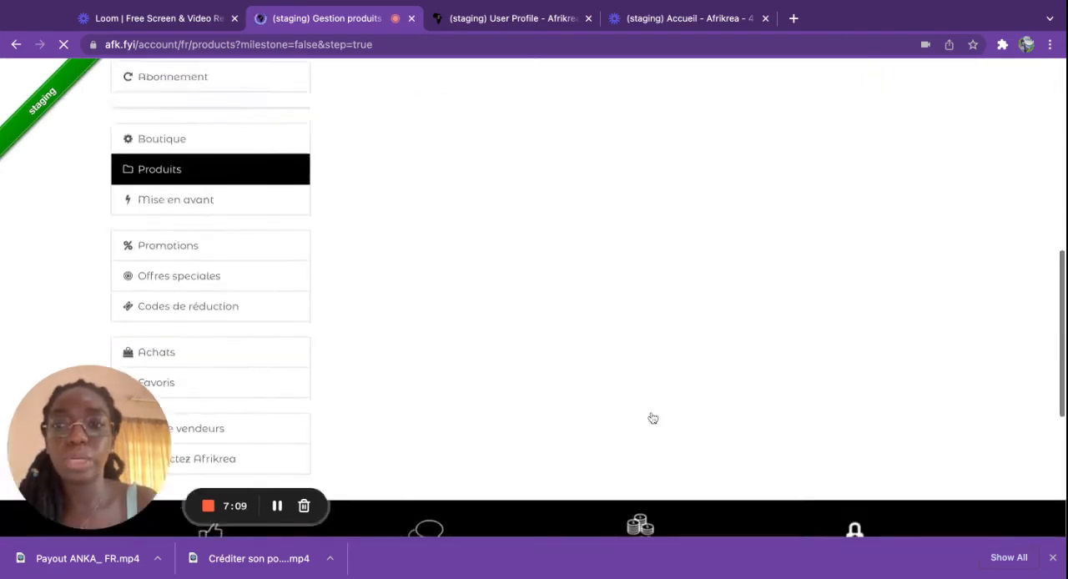
scroll(240, 235, up, 1)
scroll(560, 206, up, 6)
scroll(650, 238, down, 1)
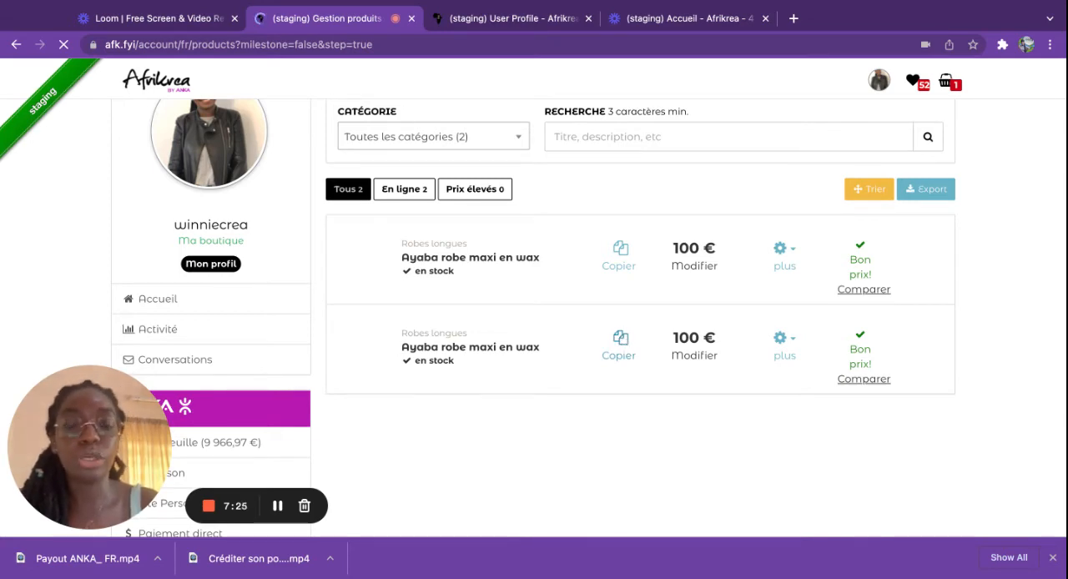
click(621, 339)
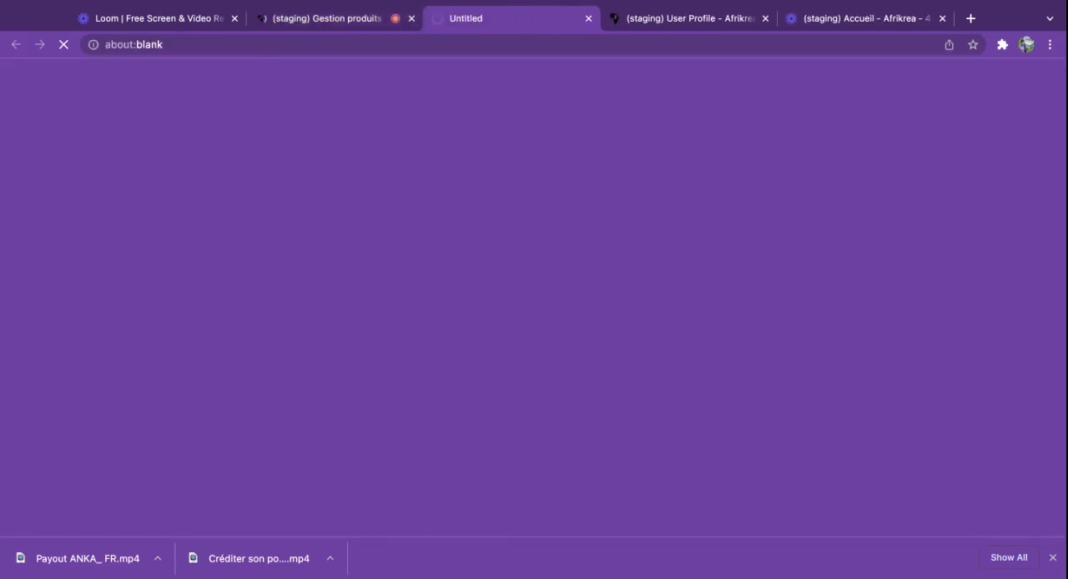
Step: Add the green dress photo as the copied product's first image
scroll(609, 254, down, 1)
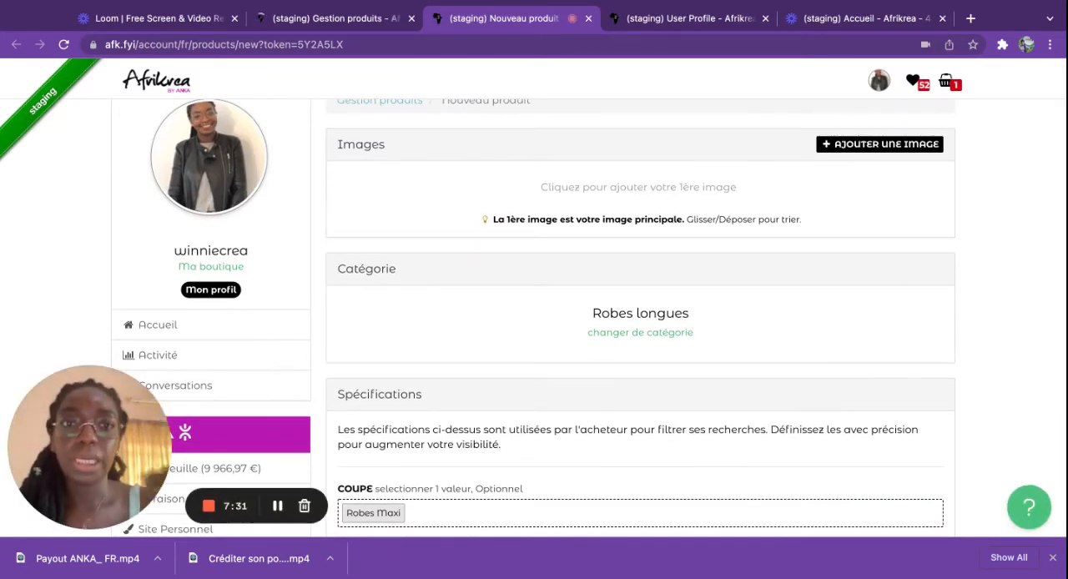
click(870, 144)
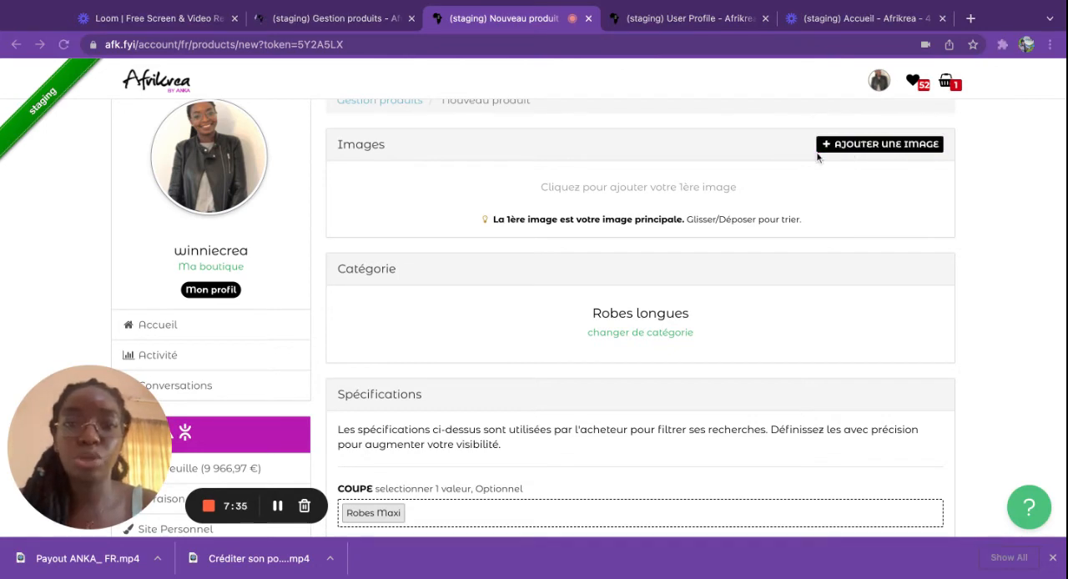
click(833, 426)
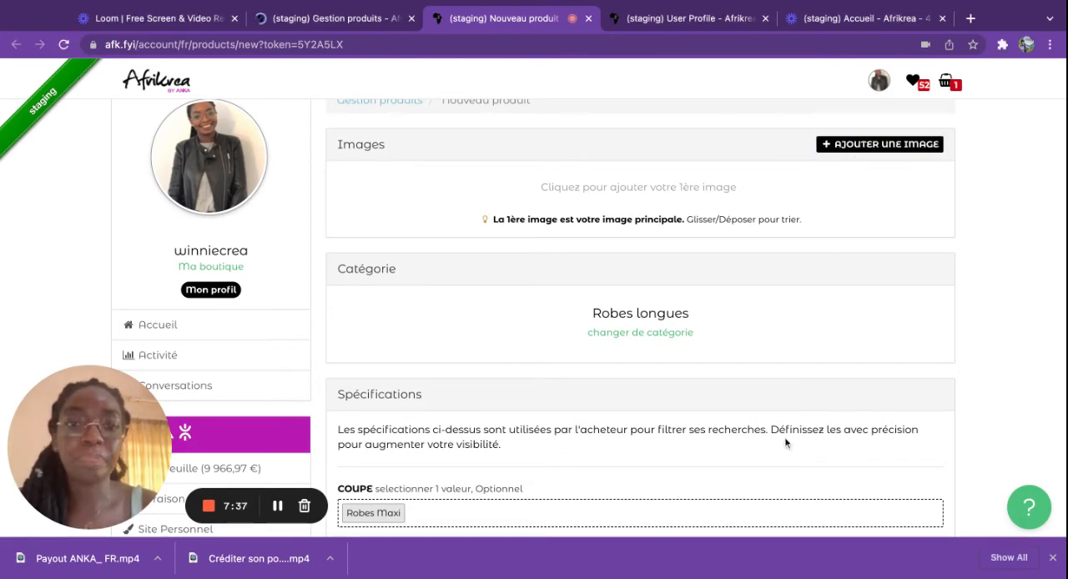
Step: Review the copied product's prefilled details and set its shipping profile to "Anka Shipping Pricing for Benin"
scroll(653, 346, down, 1)
scroll(653, 346, down, 2)
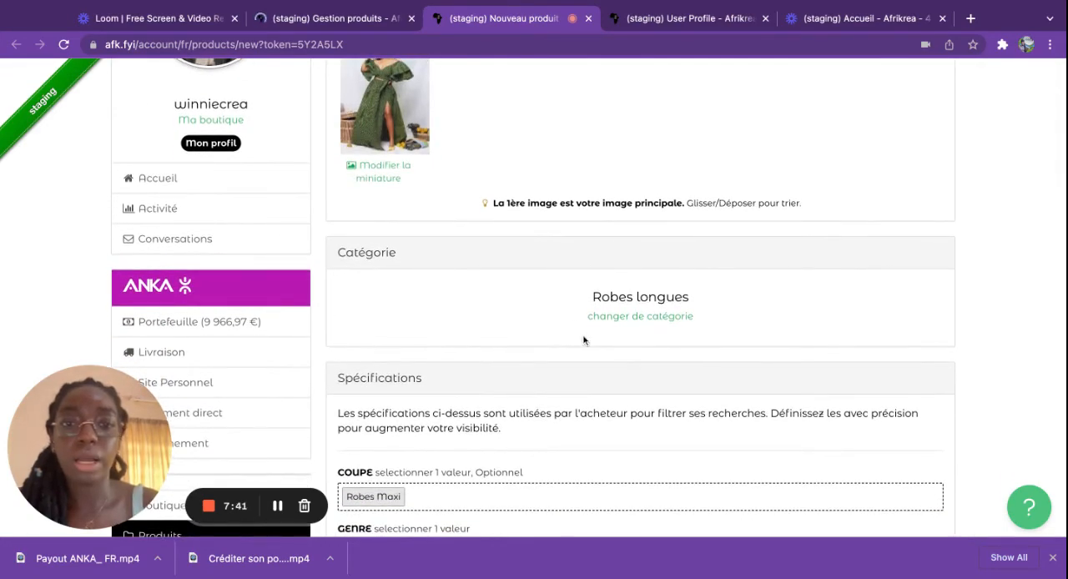
scroll(635, 309, down, 5)
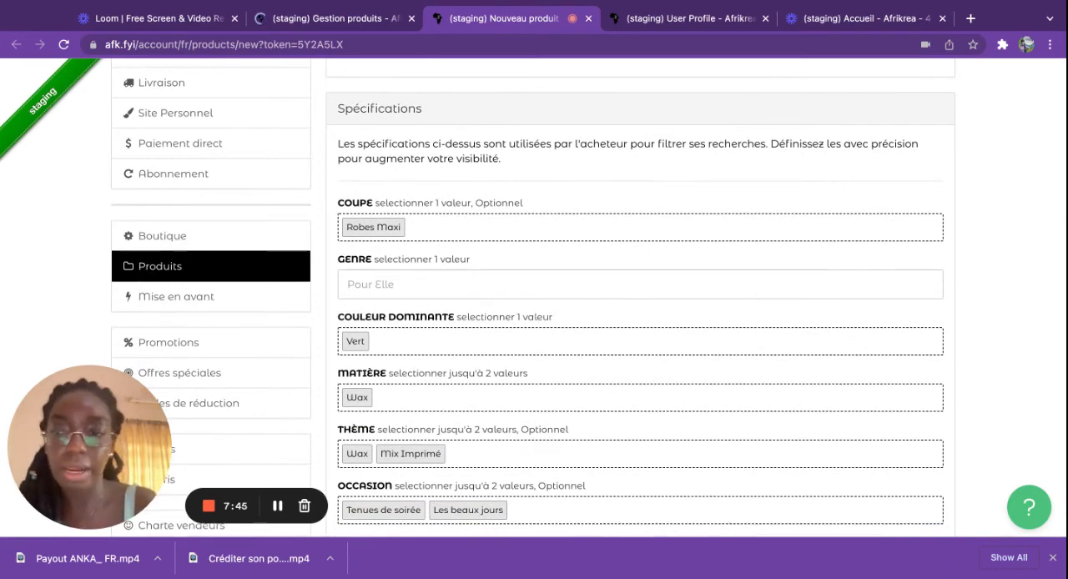
scroll(640, 296, down, 9)
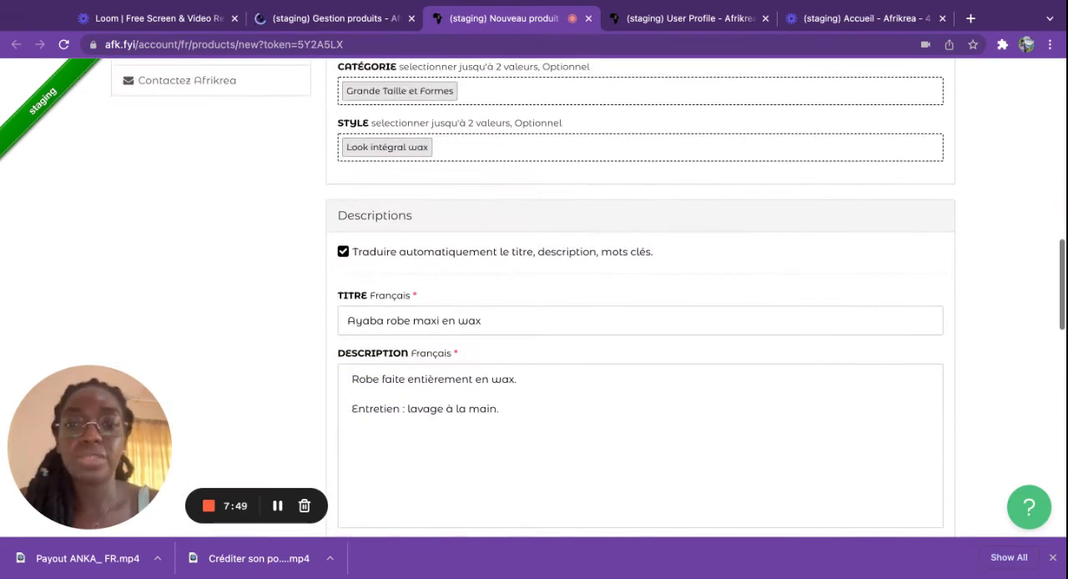
scroll(634, 422, down, 4)
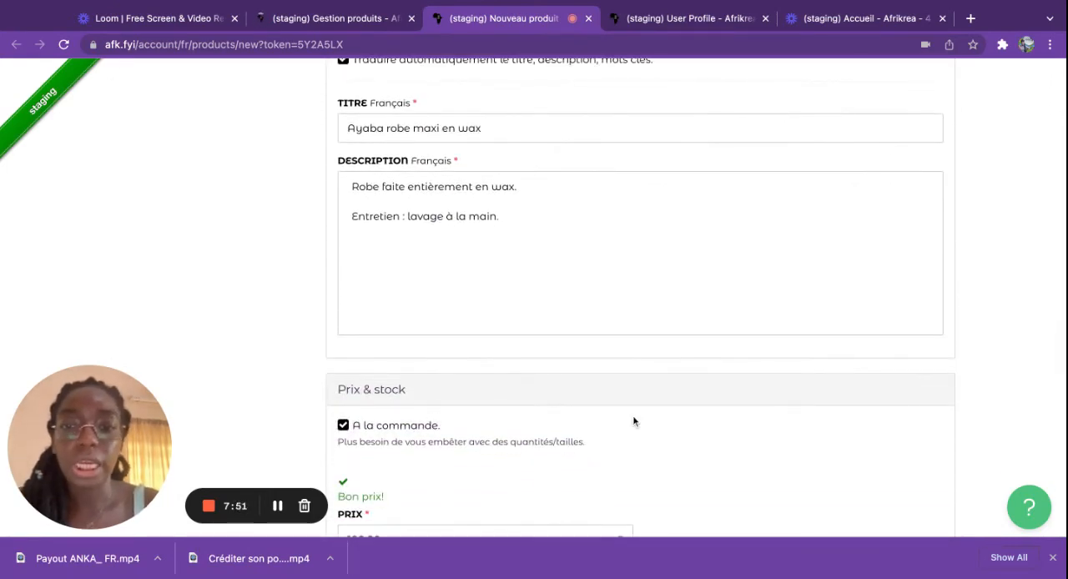
scroll(633, 421, down, 4)
scroll(423, 349, down, 2)
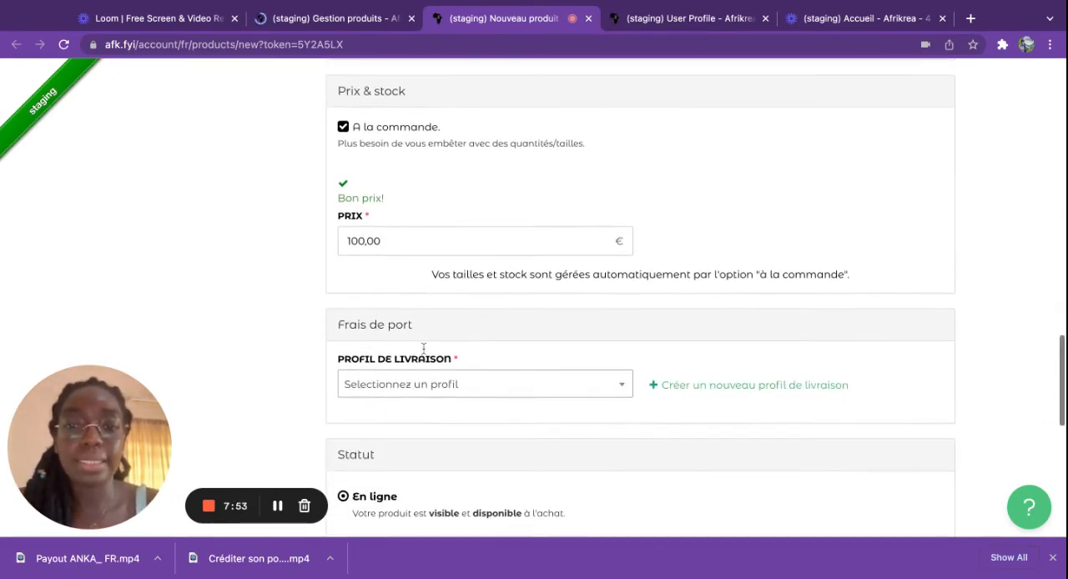
click(424, 386)
click(427, 431)
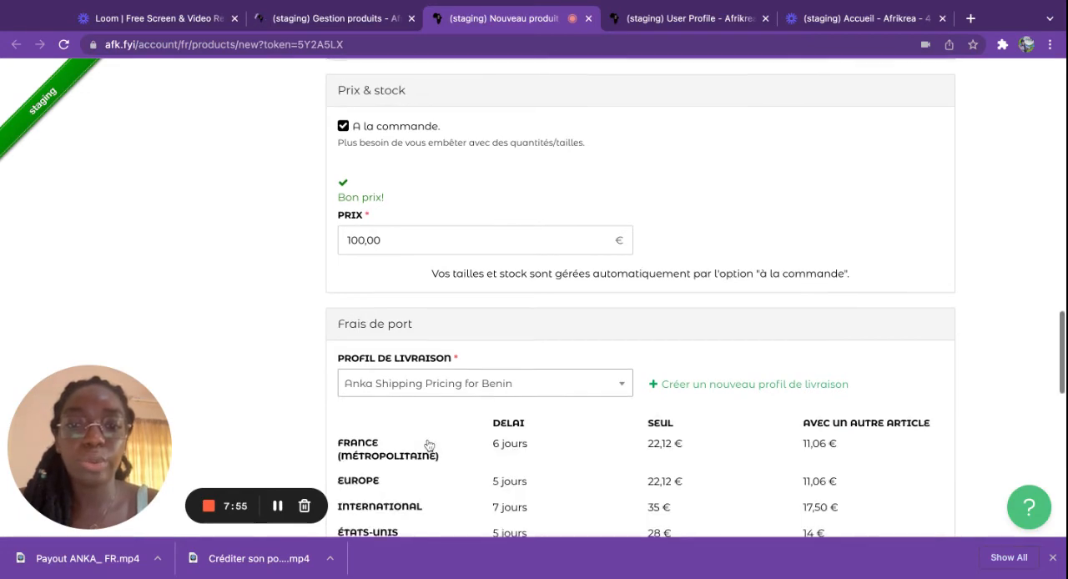
Step: Save the copied product with the status "En ligne" and close the pop-up to return to the product list
scroll(425, 444, down, 10)
scroll(563, 386, up, 5)
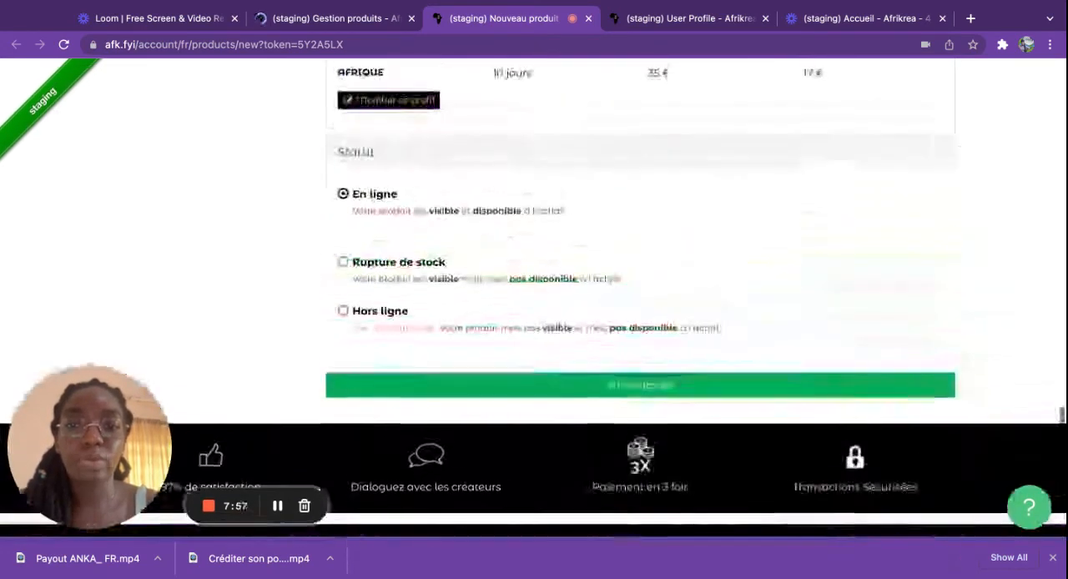
click(562, 386)
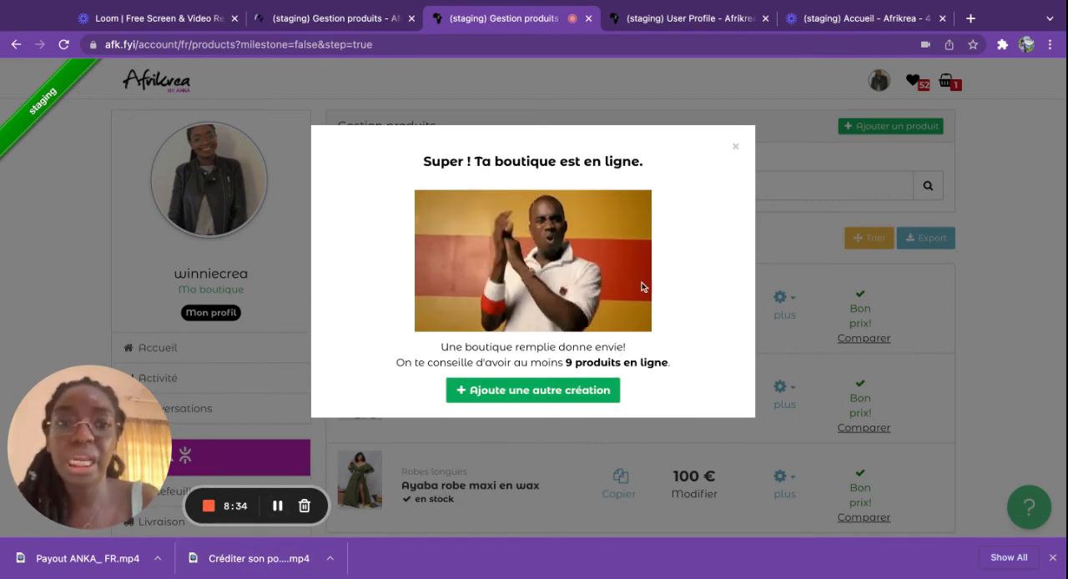
click(736, 149)
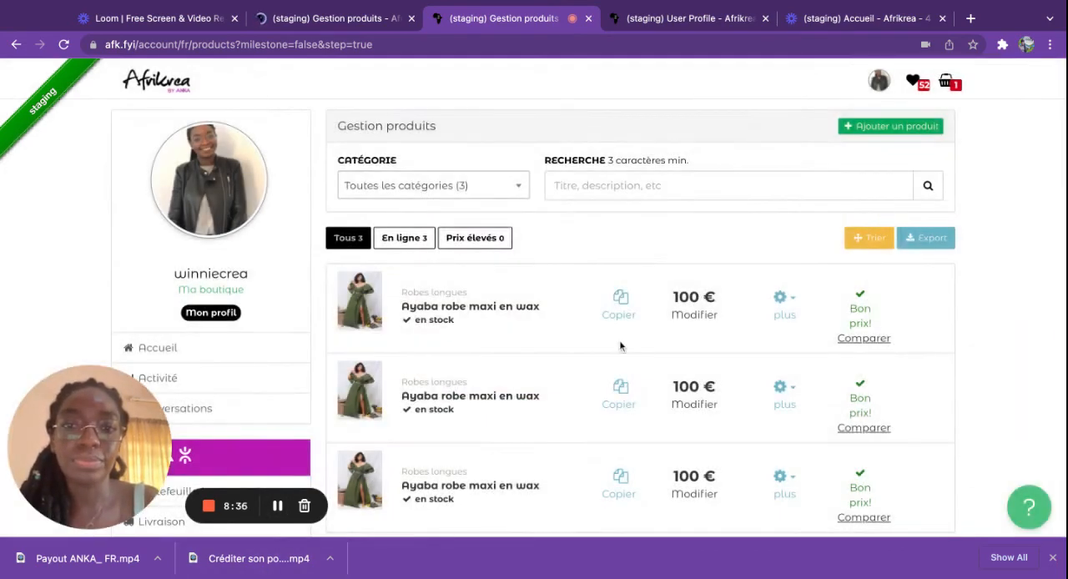
scroll(620, 345, down, 3)
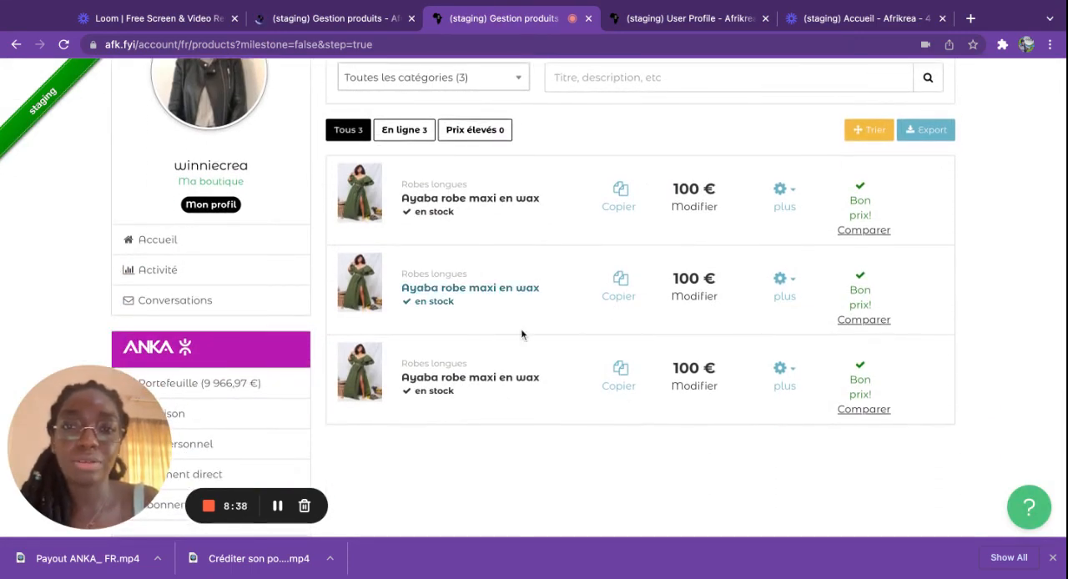
scroll(521, 330, down, 4)
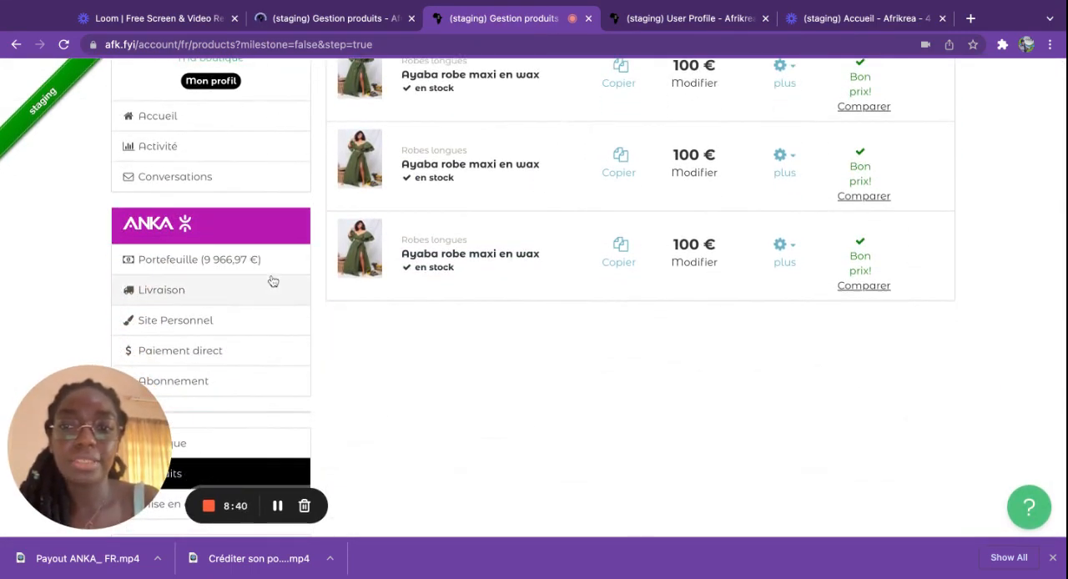
Step: Open the shop's settings page and look through its description, preferences, shipping address and return address sections
scroll(270, 283, down, 3)
click(170, 304)
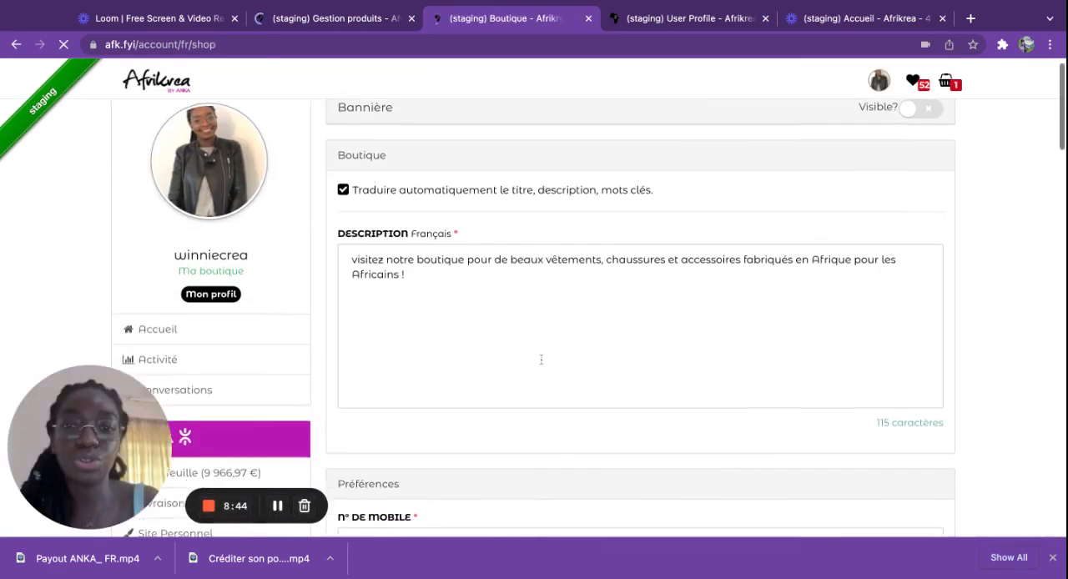
scroll(540, 358, down, 3)
scroll(541, 358, down, 5)
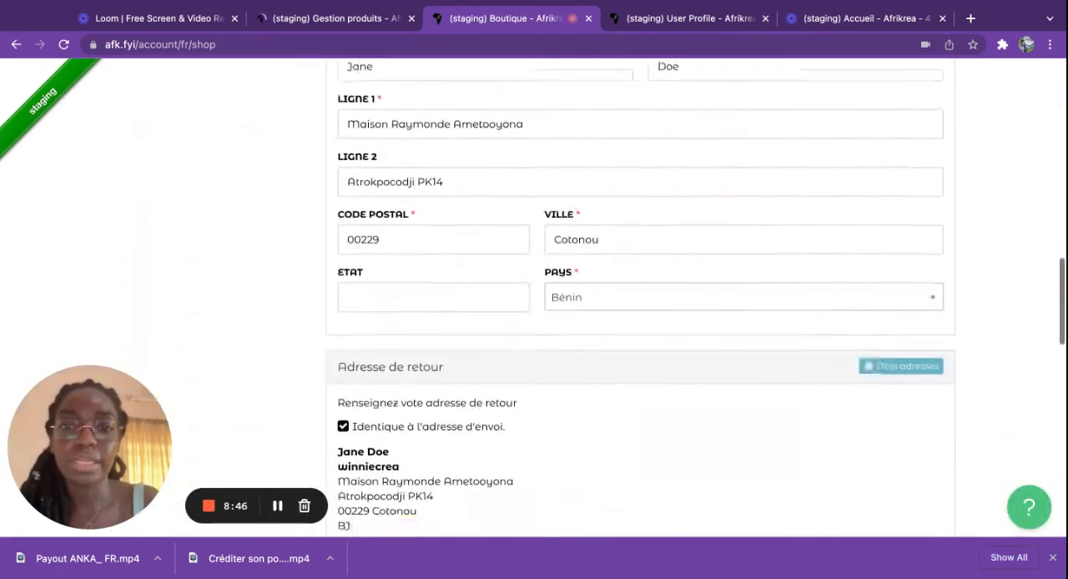
scroll(302, 328, up, 10)
scroll(301, 329, up, 3)
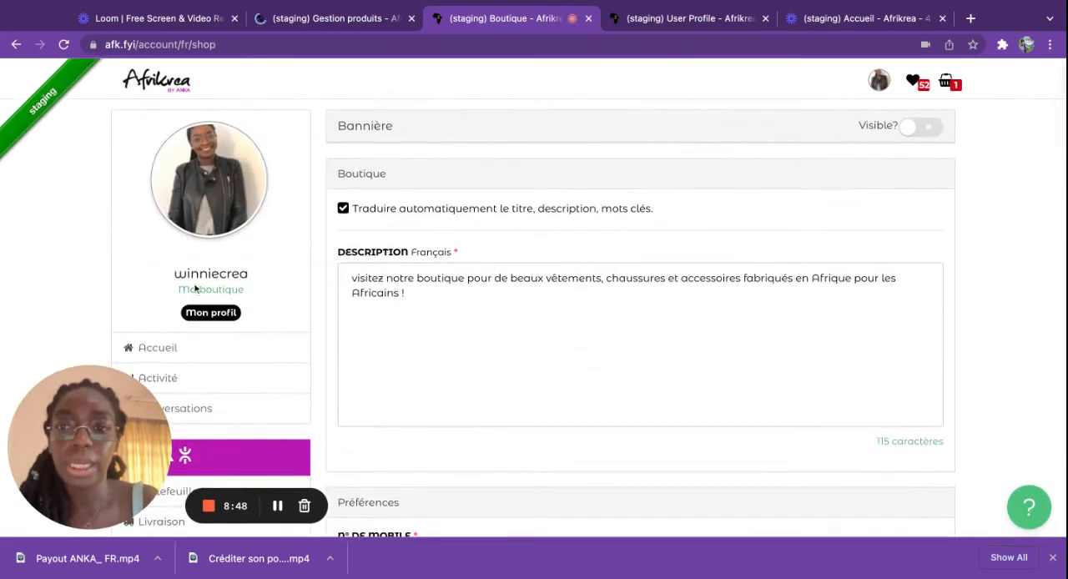
Step: Open the public storefront of the shop and check the wax dress products listed there
click(214, 291)
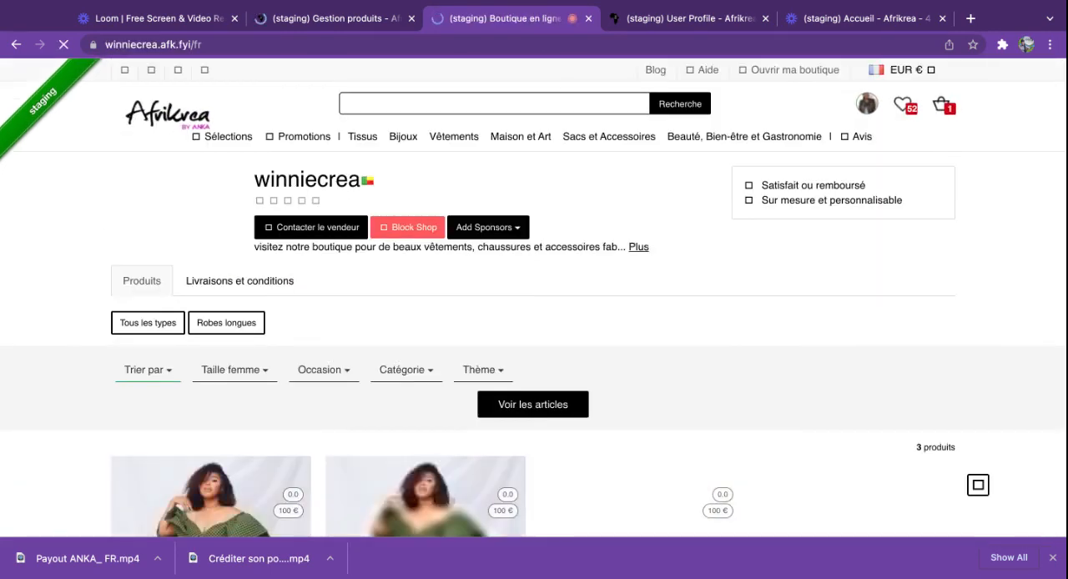
scroll(534, 317, down, 2)
scroll(548, 353, down, 3)
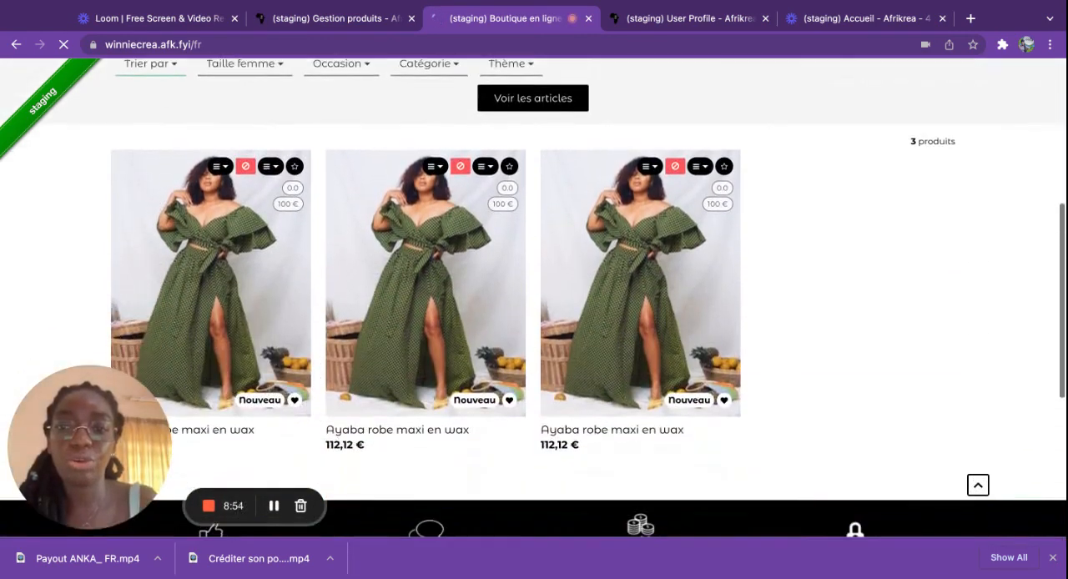
scroll(704, 431, down, 1)
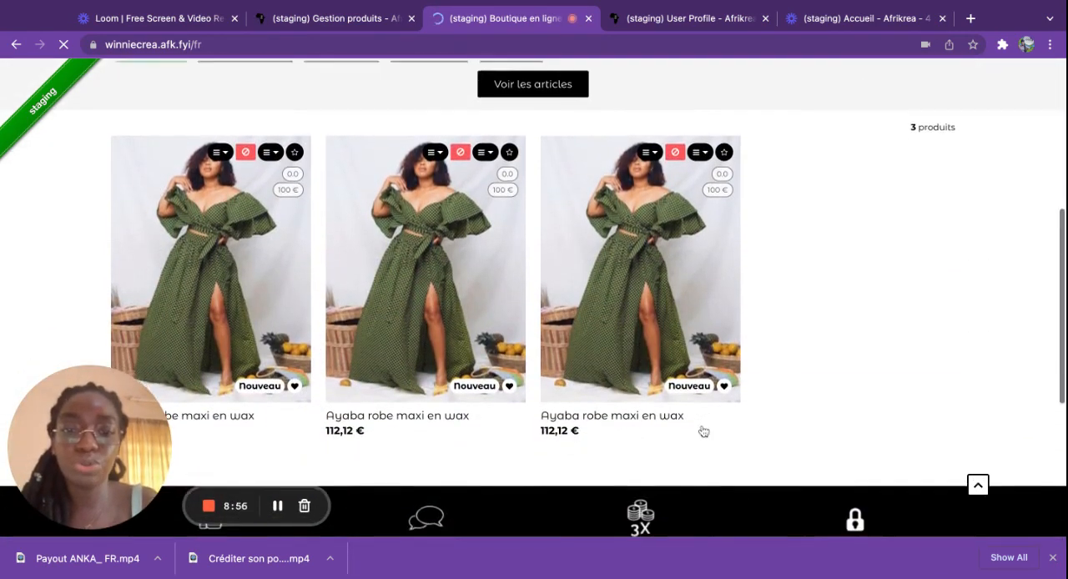
scroll(181, 381, down, 1)
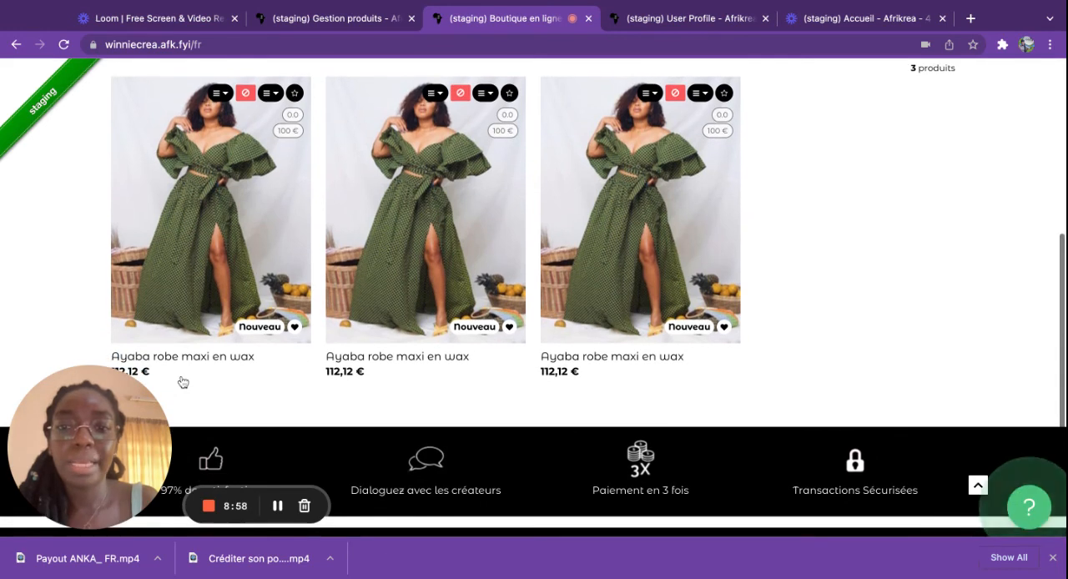